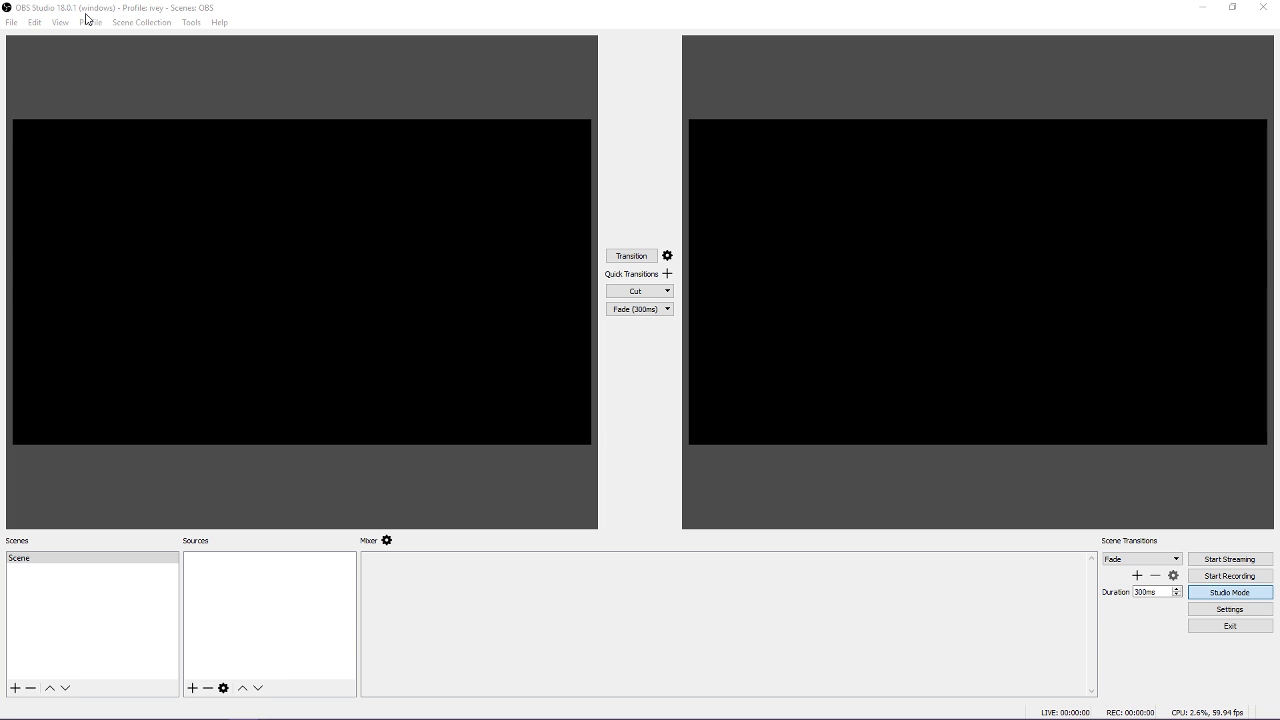
# Focus the OBS Studio window and open its File menu
pyautogui.click(98, 68)
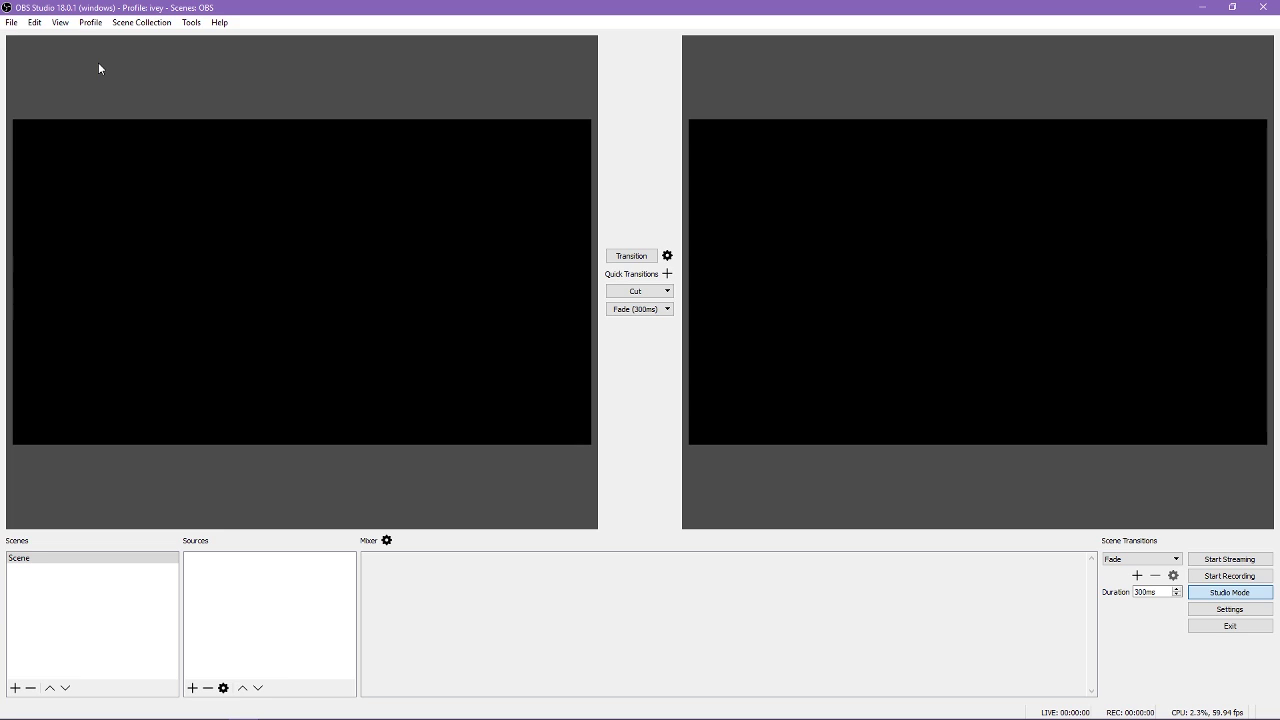
pyautogui.click(11, 22)
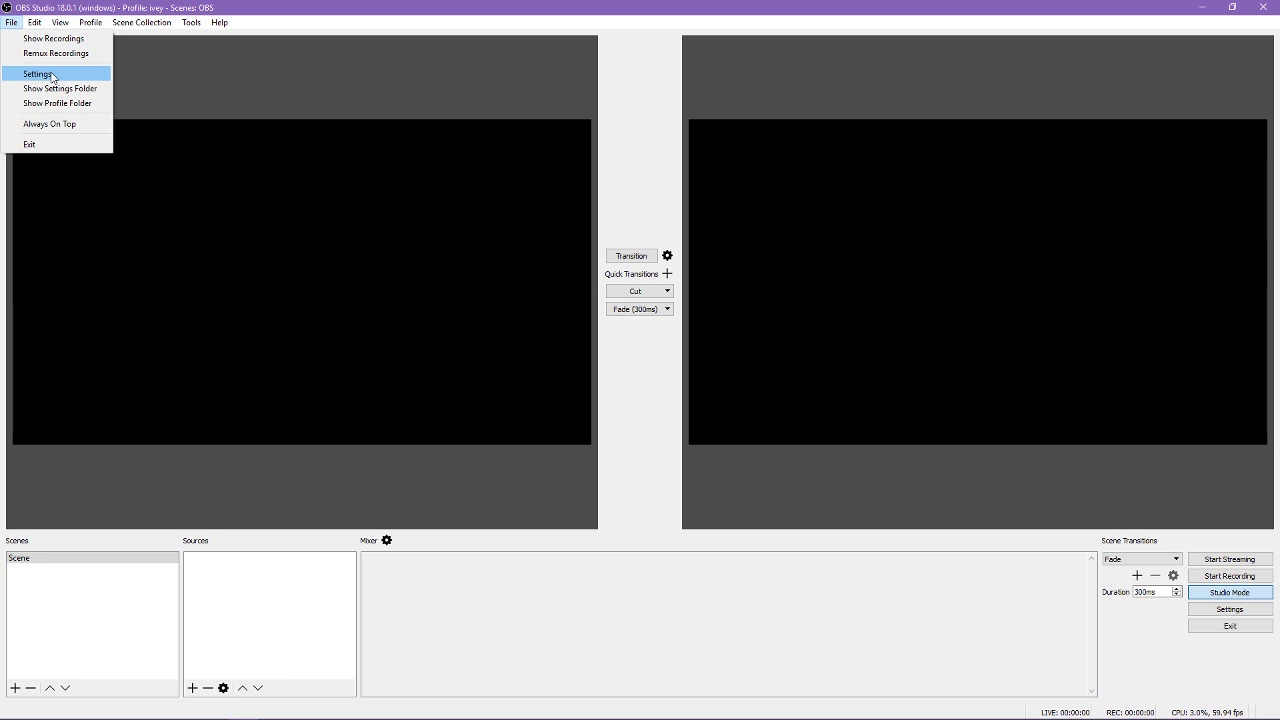
# Open Settings and view the Stream page with the Twitch service and US West server
pyautogui.click(45, 74)
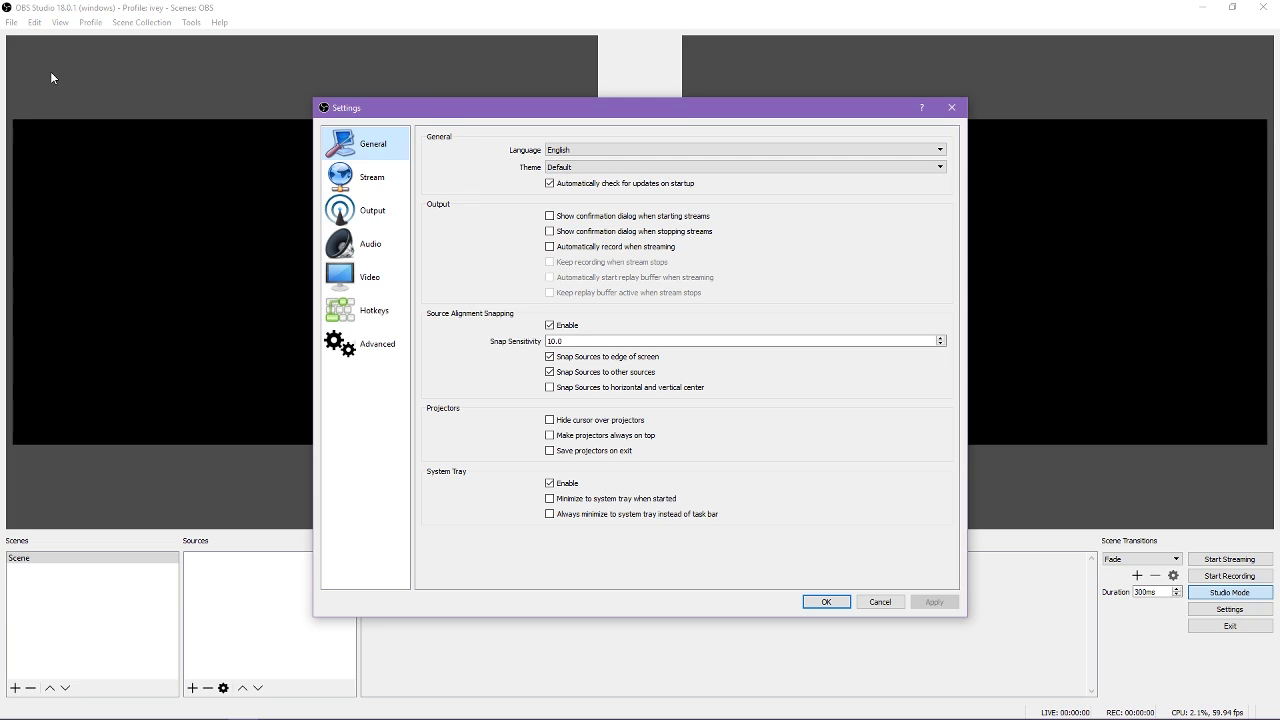
pyautogui.click(369, 184)
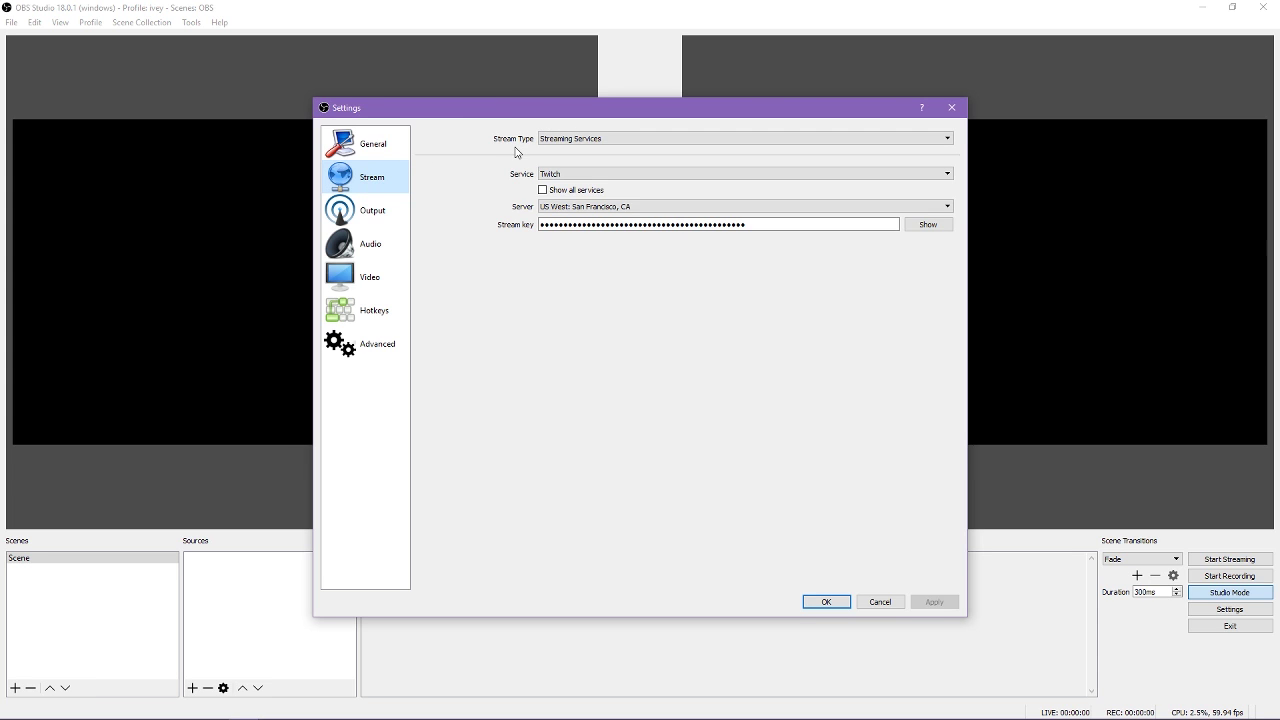
pyautogui.click(559, 145)
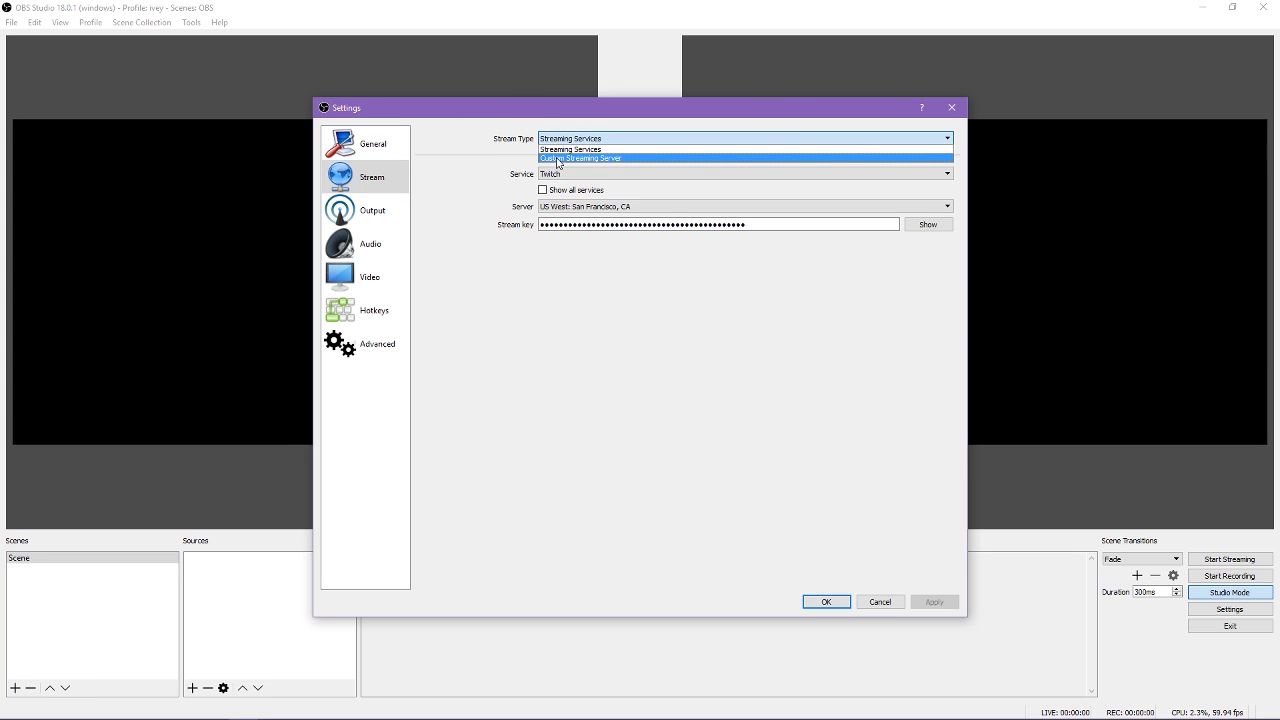
pyautogui.click(510, 158)
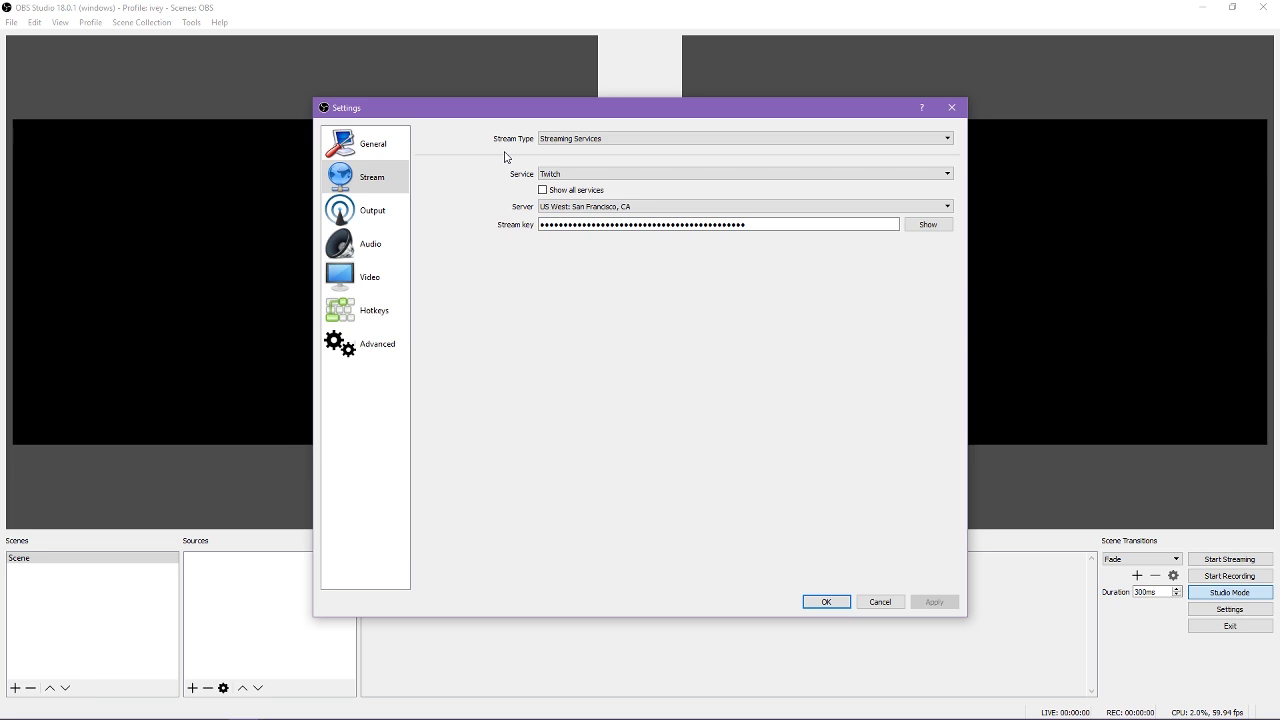
pyautogui.click(566, 174)
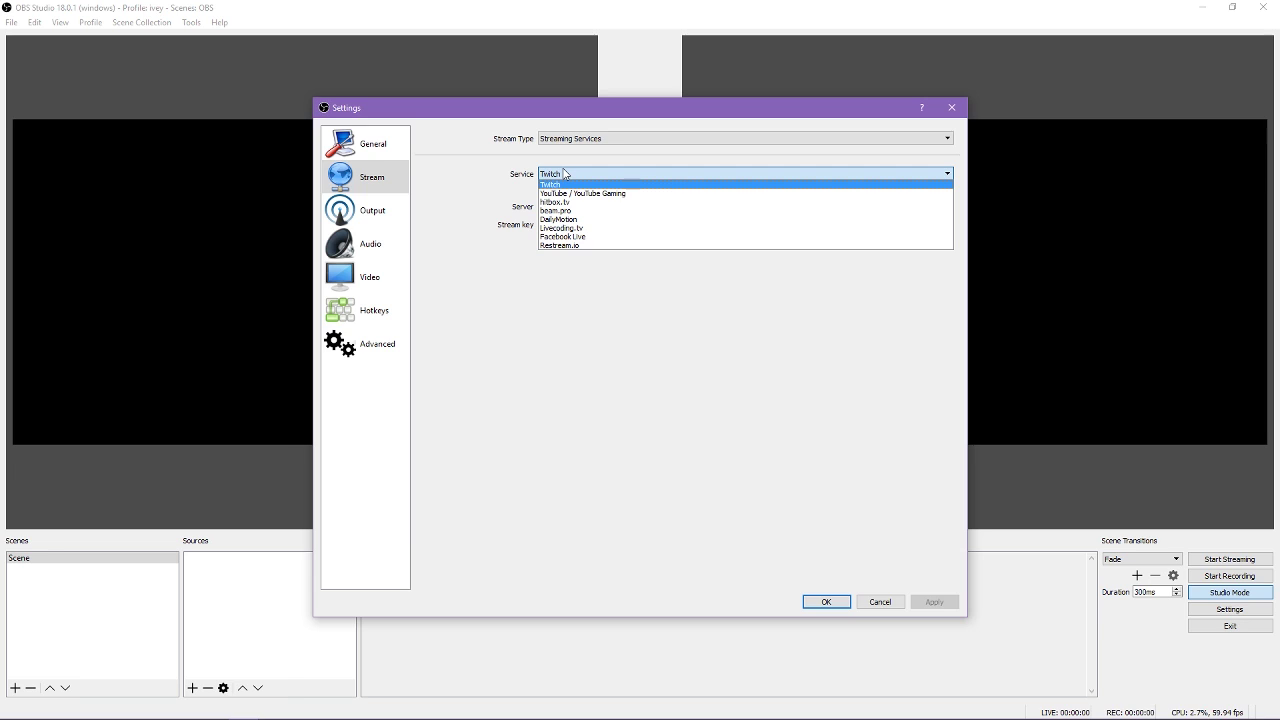
pyautogui.click(549, 172)
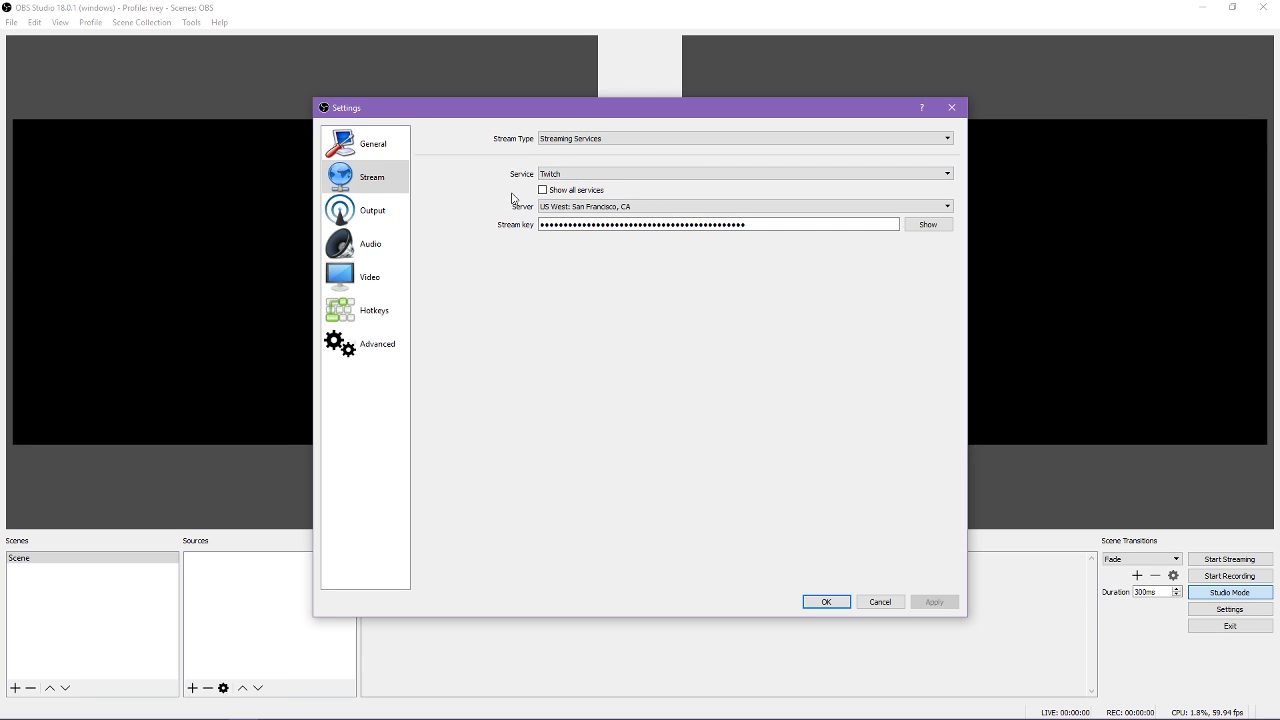
pyautogui.click(550, 207)
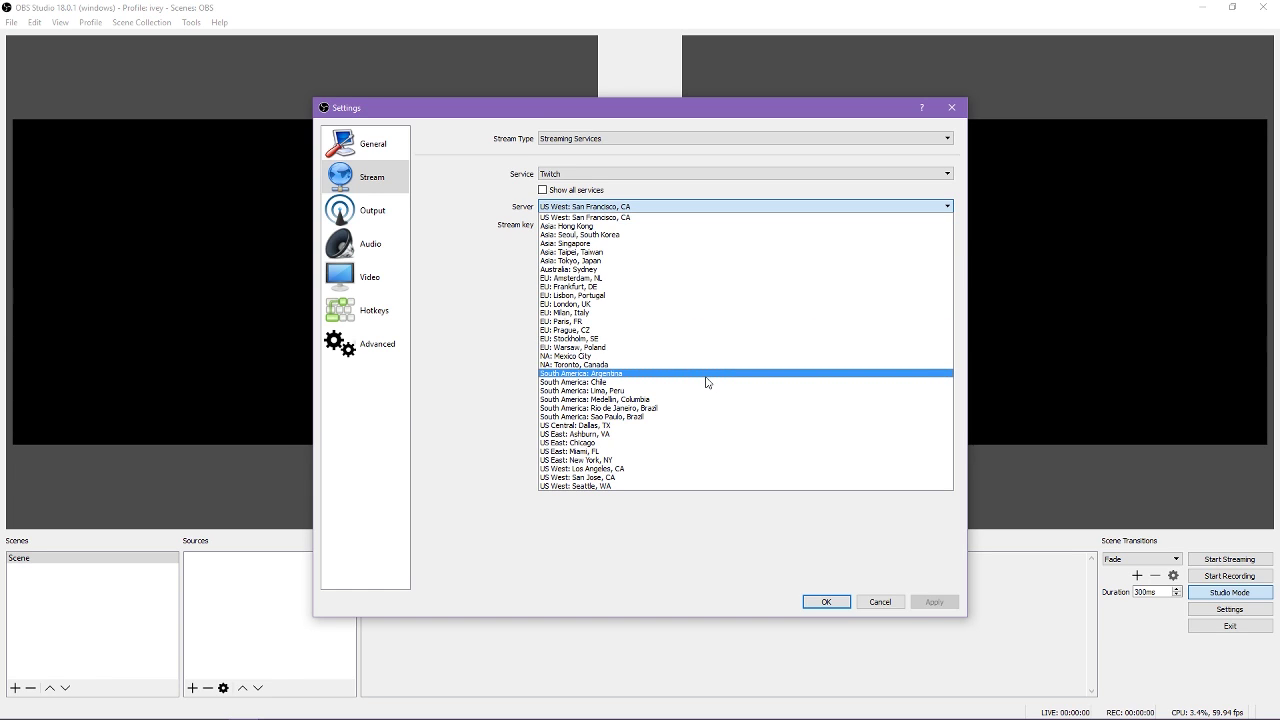
pyautogui.click(520, 268)
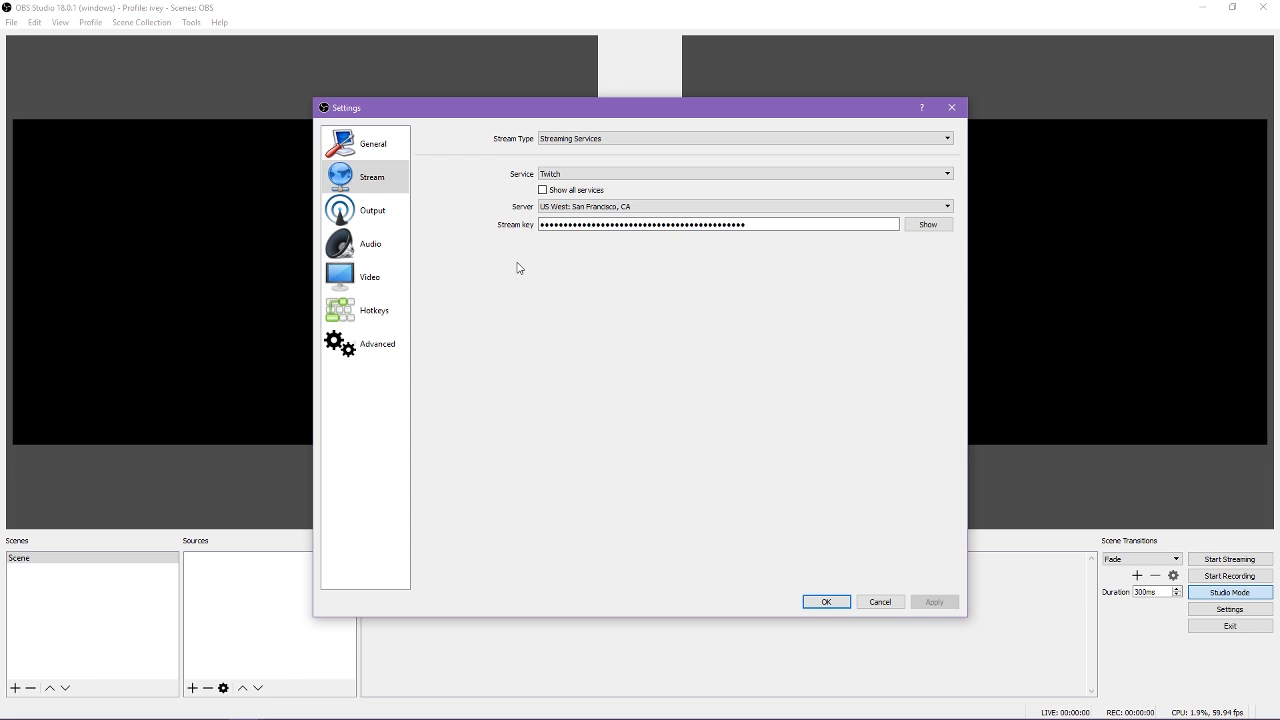
pyautogui.click(339, 222)
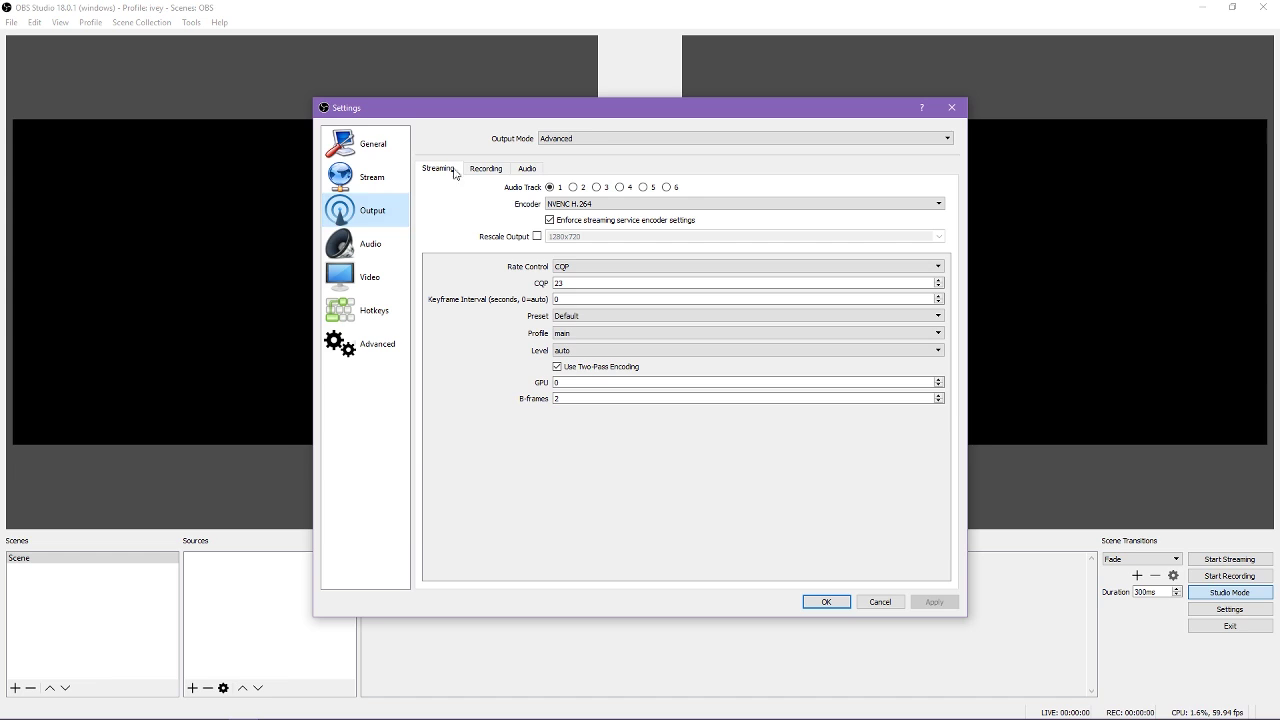
# Review the Recording and Audio output tabs at 160 bitrate, then the 44.1 kHz stereo Audio page
pyautogui.click(485, 170)
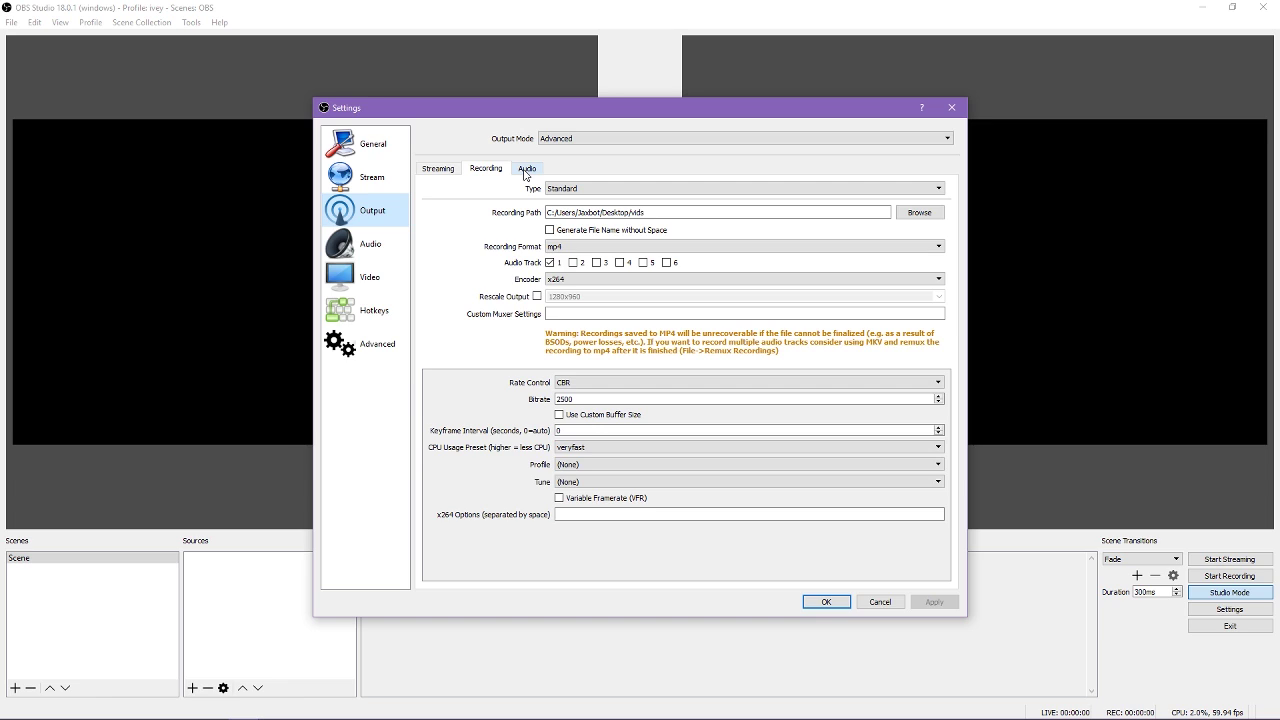
pyautogui.click(527, 172)
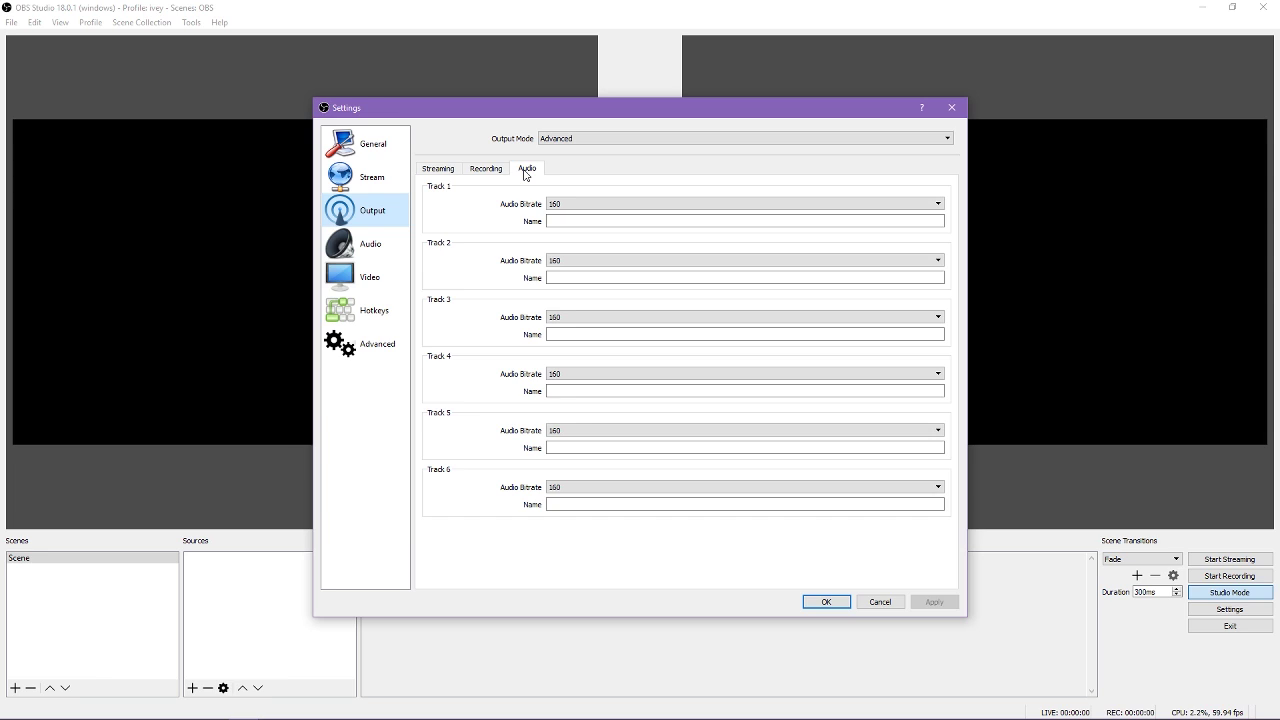
pyautogui.click(376, 238)
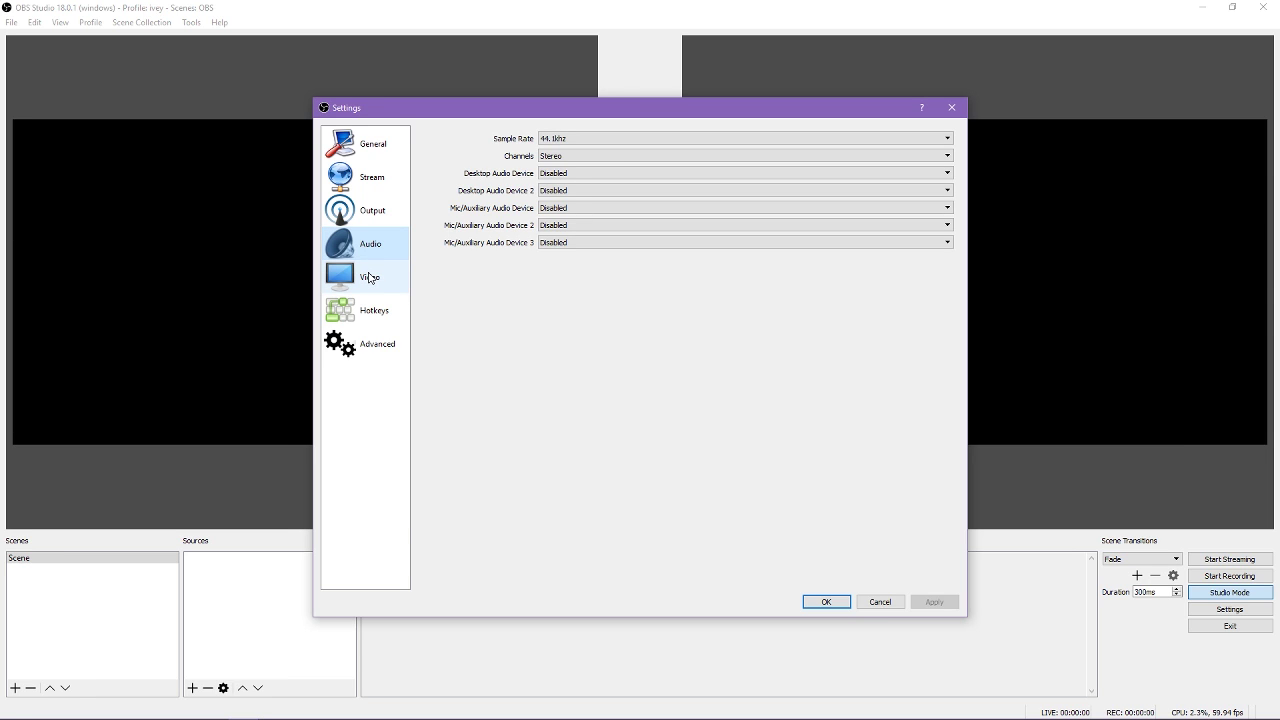
# Look over the Video, Hotkeys and Advanced settings pages, then cancel out of Settings
pyautogui.click(372, 279)
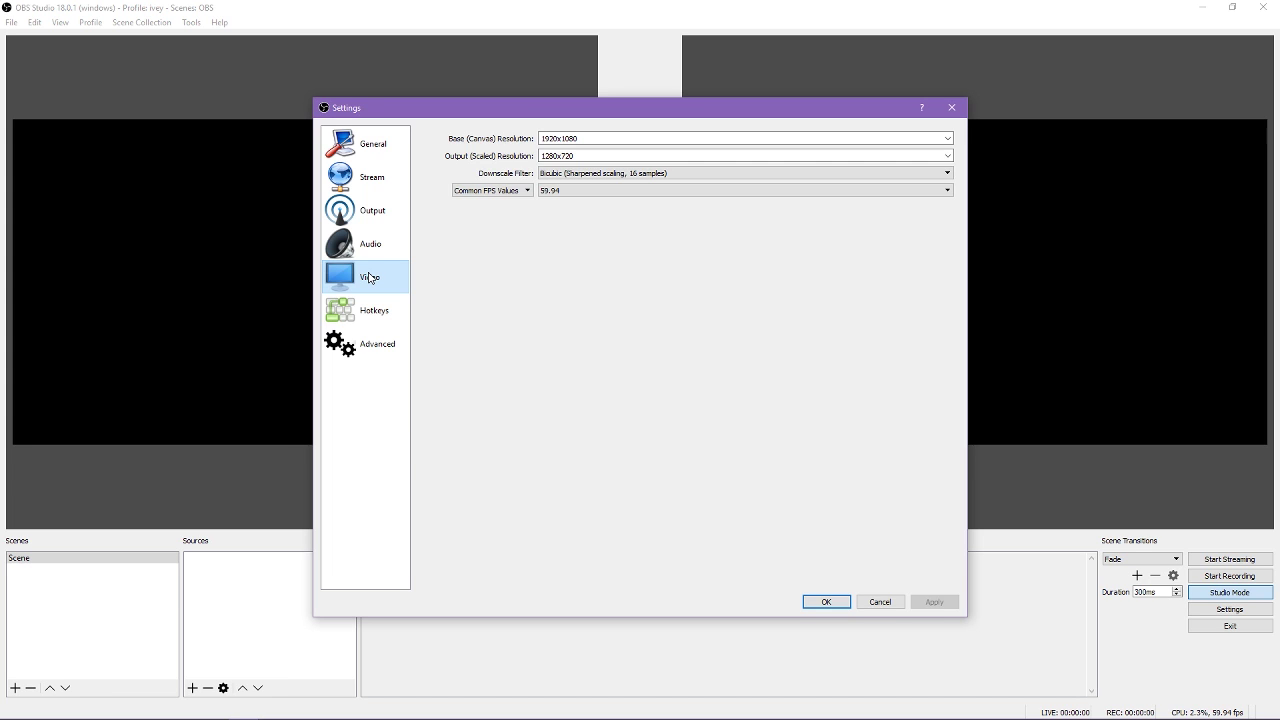
pyautogui.click(360, 310)
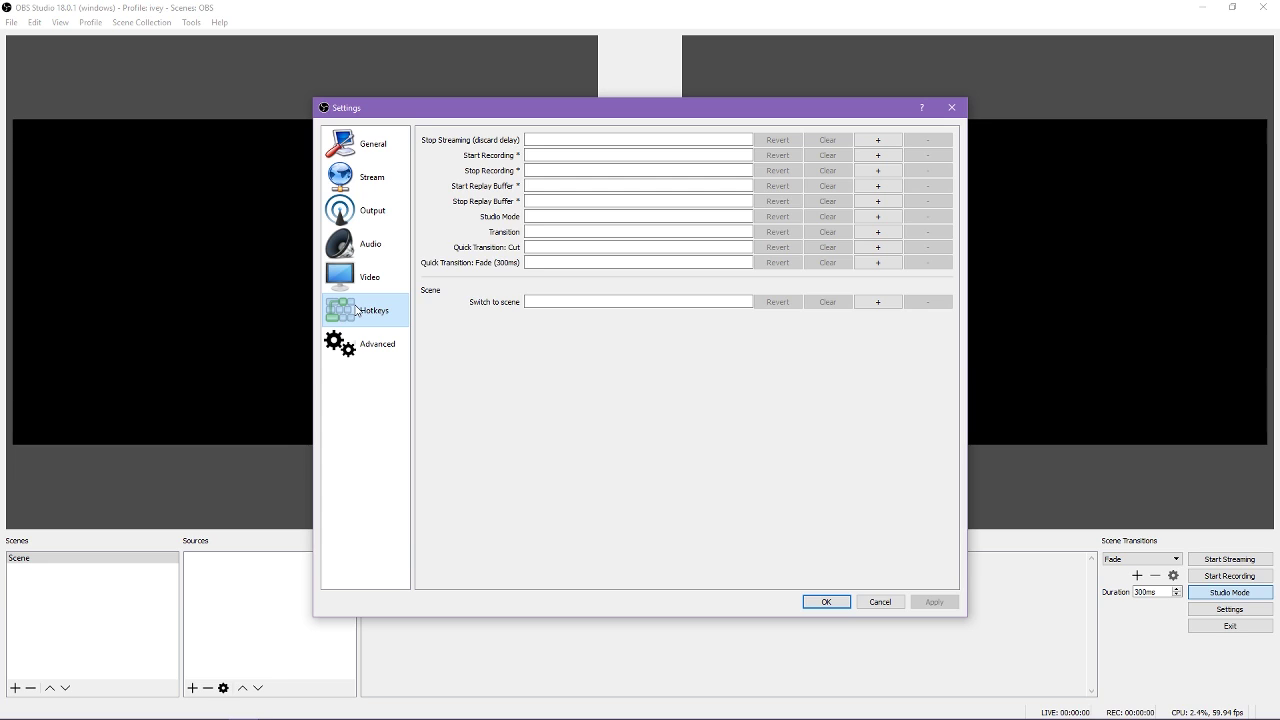
pyautogui.click(360, 344)
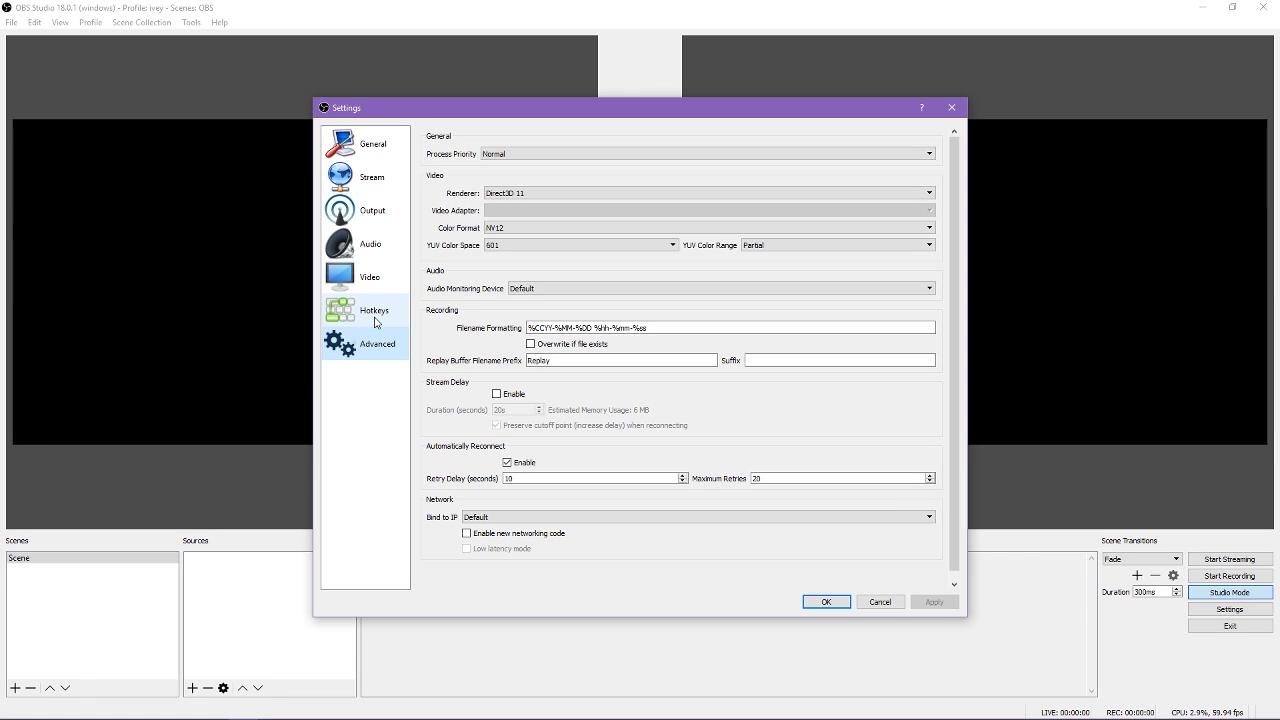
pyautogui.click(881, 603)
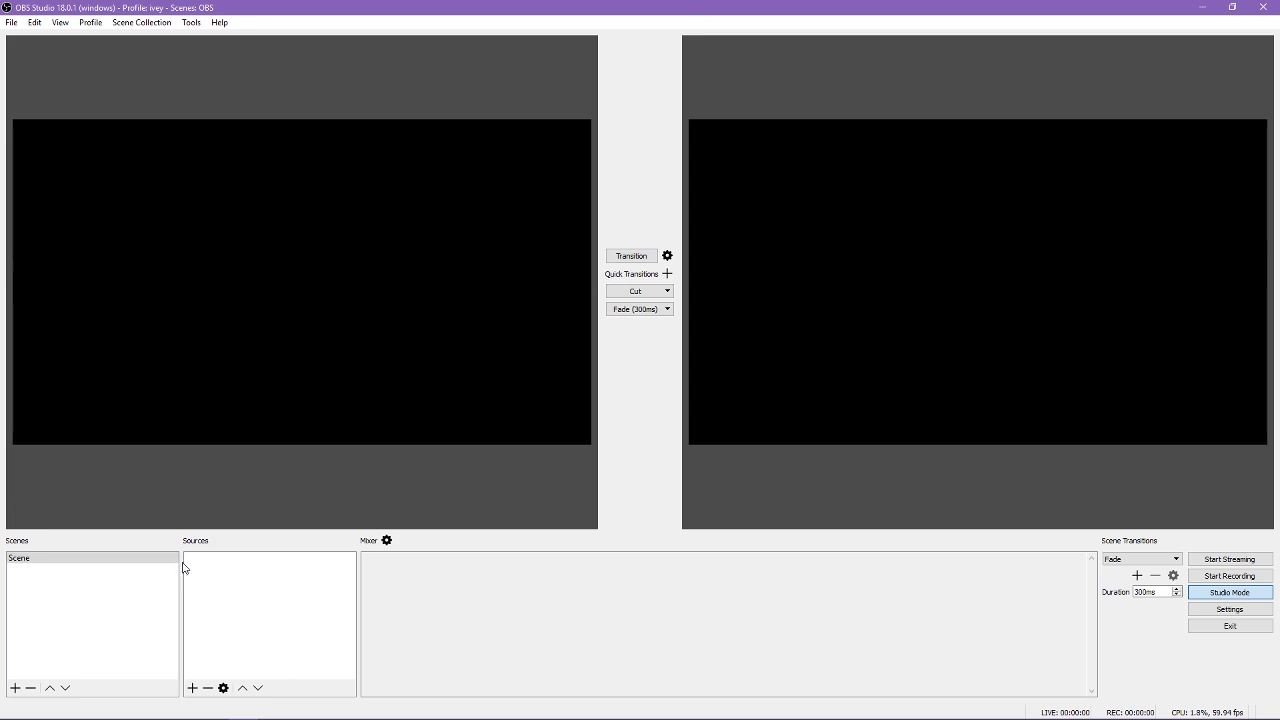
pyautogui.click(192, 688)
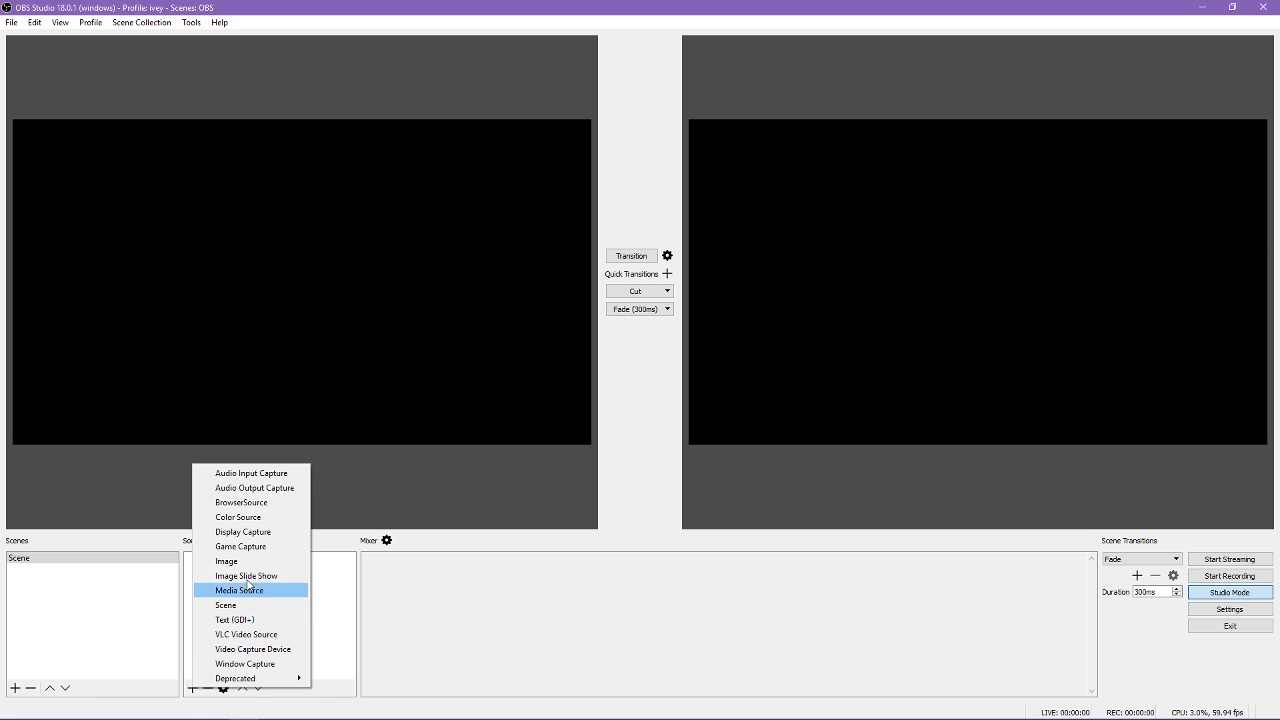
# Add a Game Capture source named 'Overwatch' and view its capture mode options
pyautogui.click(277, 545)
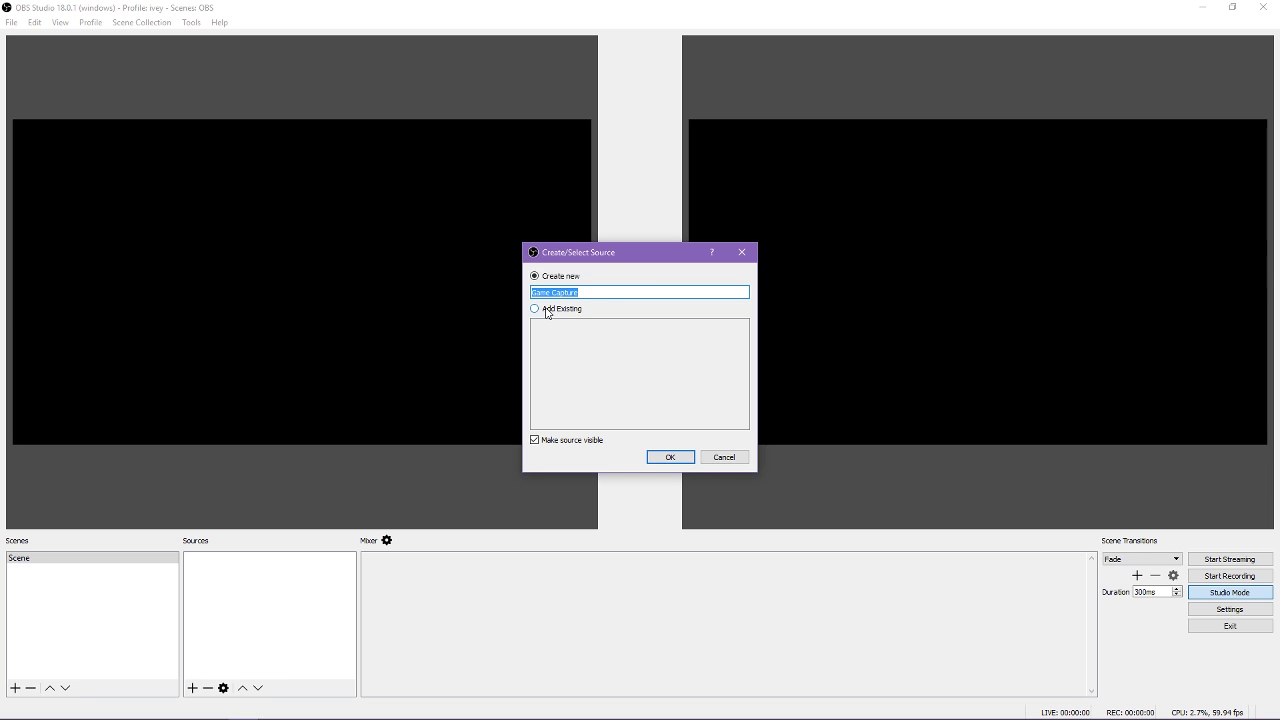
pyautogui.write('Overwatch')
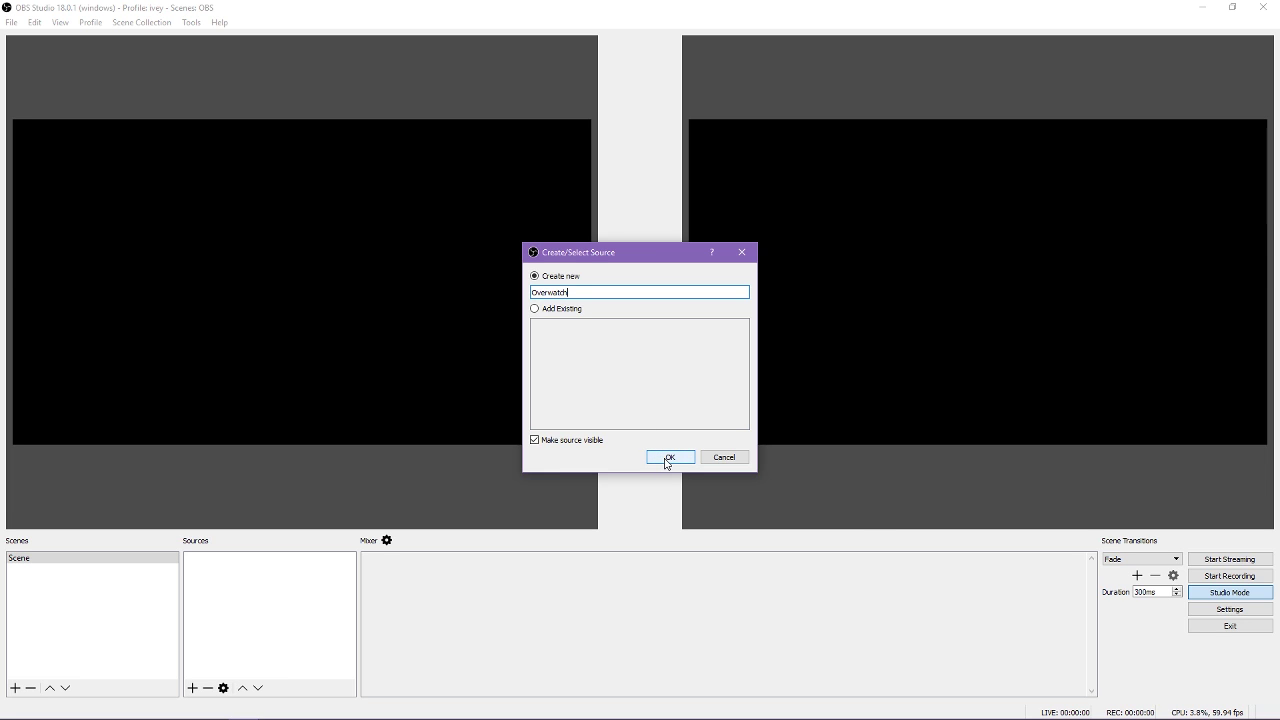
pyautogui.click(668, 457)
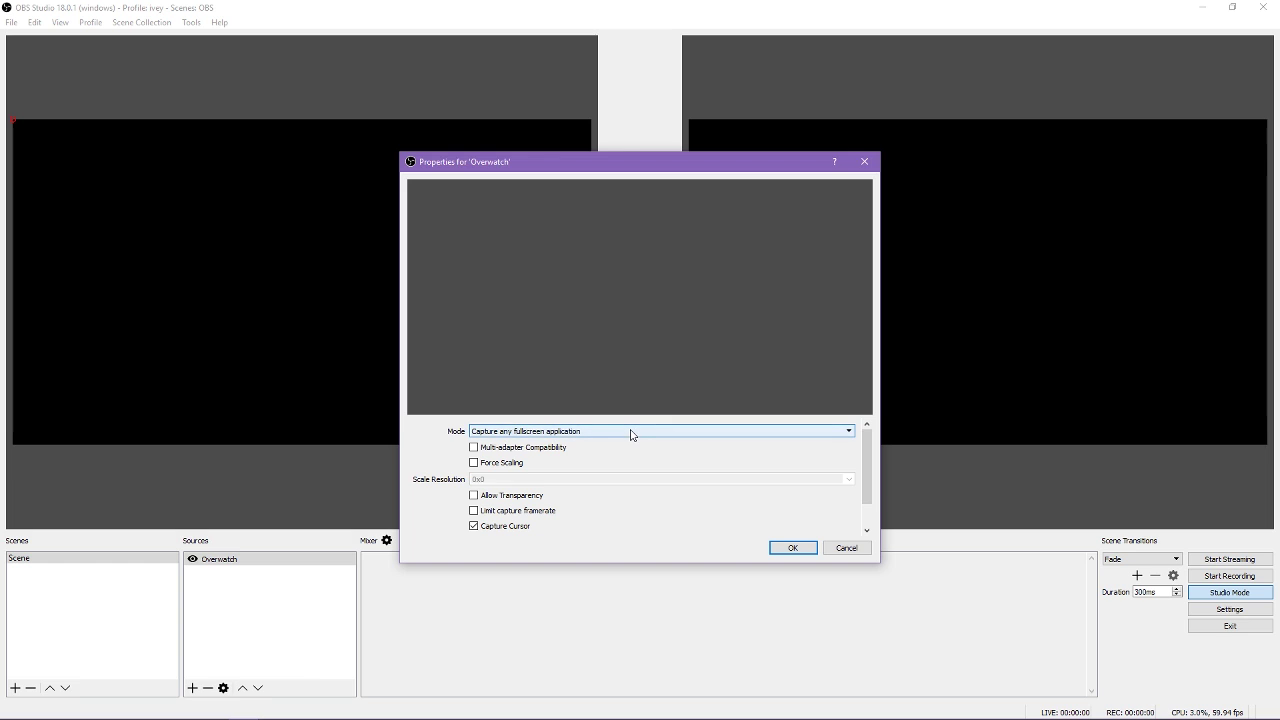
pyautogui.click(631, 435)
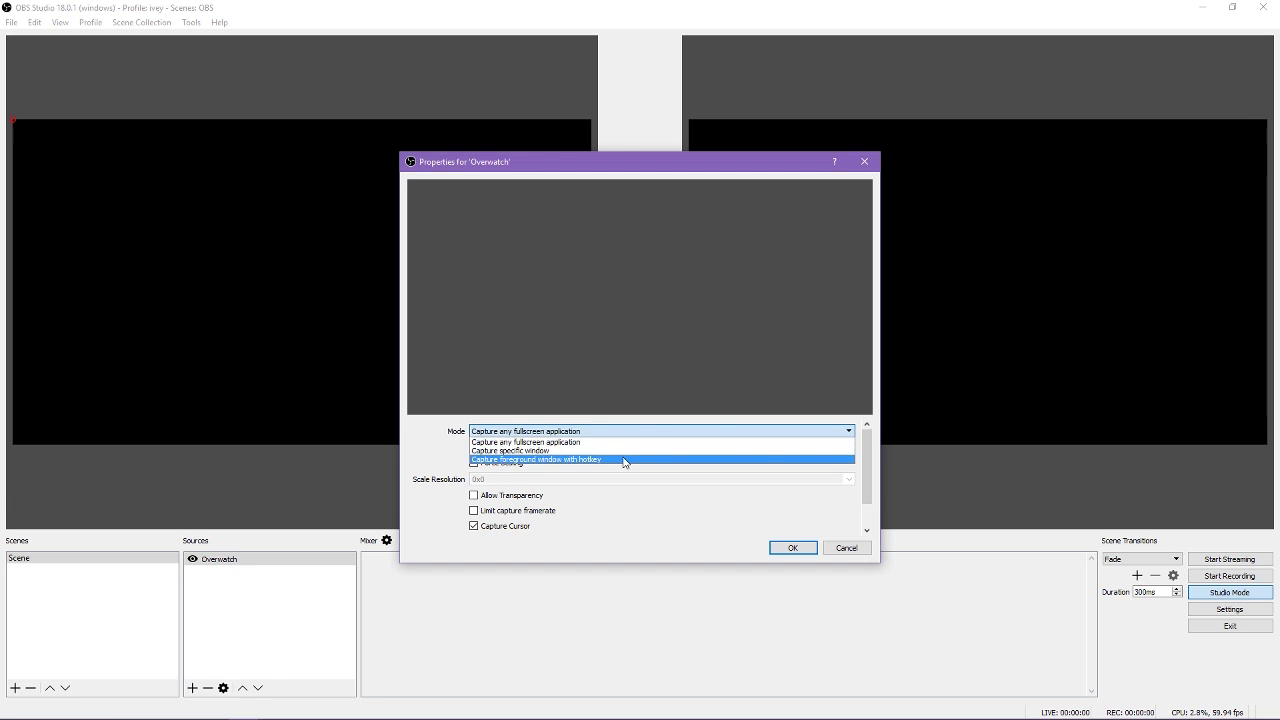
# Capture the specific [Overwatch.exe]: Overwatch window with Capture Cursor kept on
pyautogui.click(625, 451)
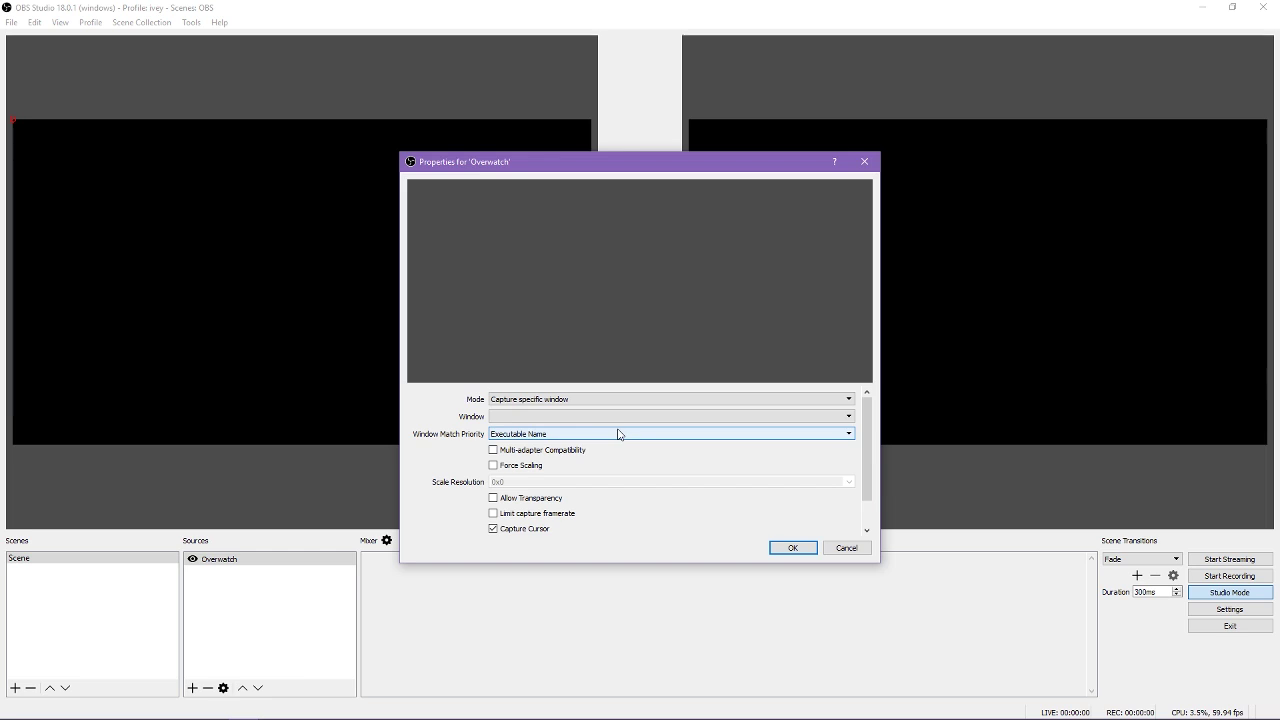
pyautogui.click(617, 418)
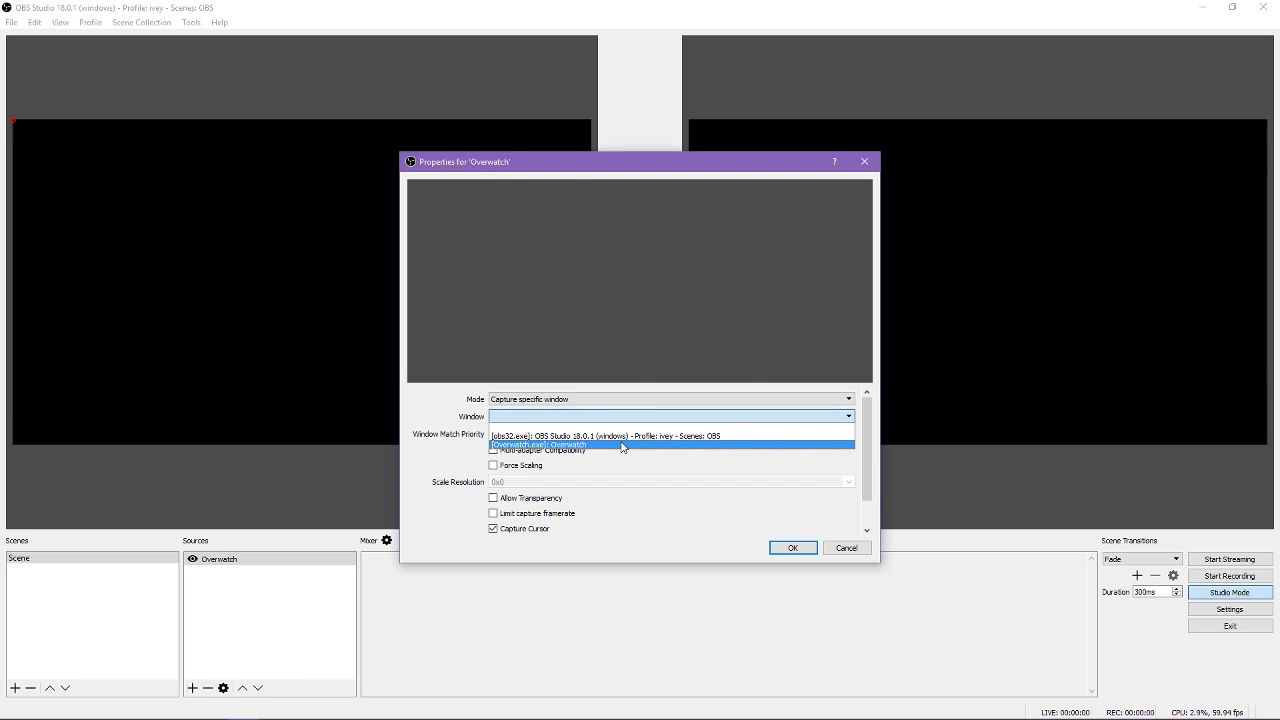
pyautogui.click(622, 445)
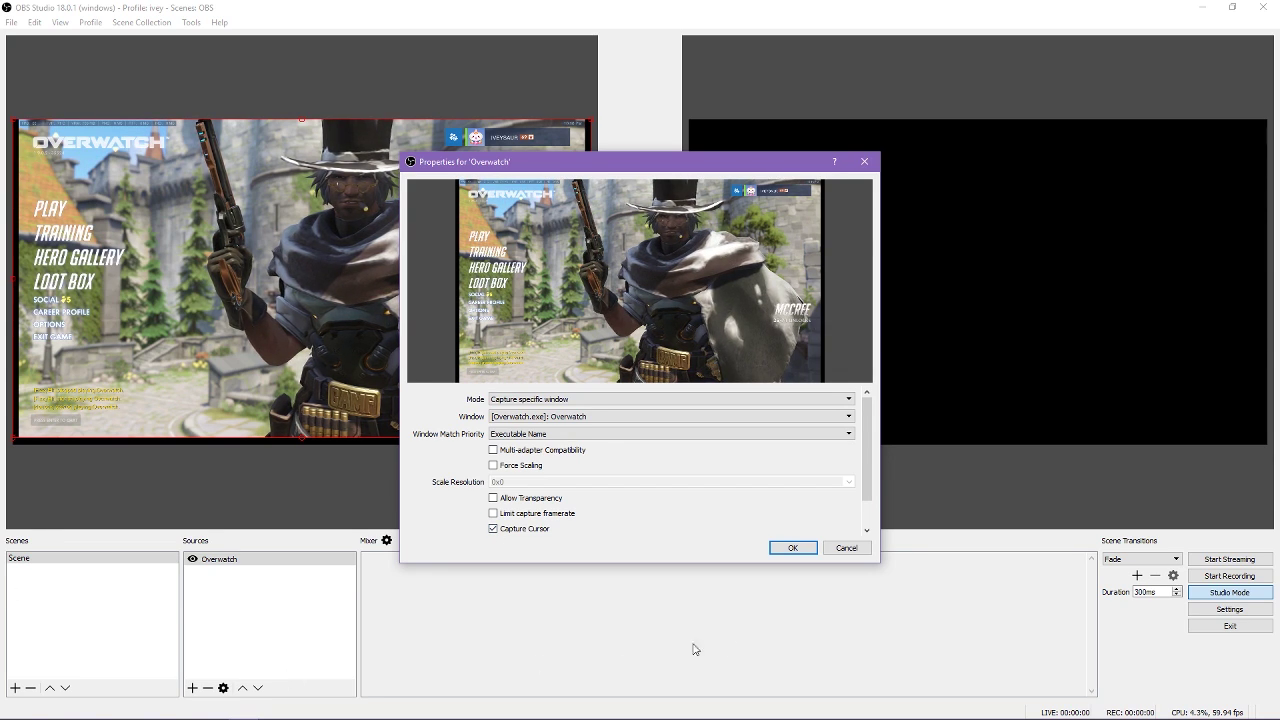
pyautogui.click(493, 528)
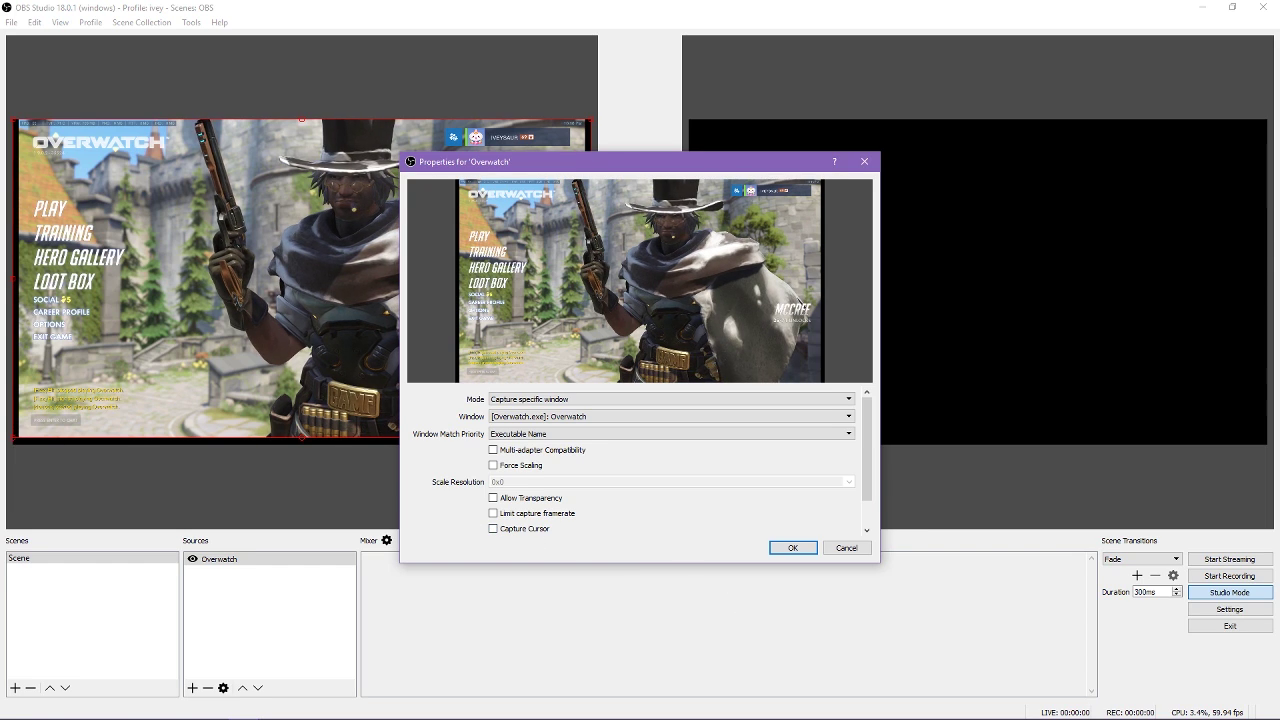
pyautogui.click(493, 528)
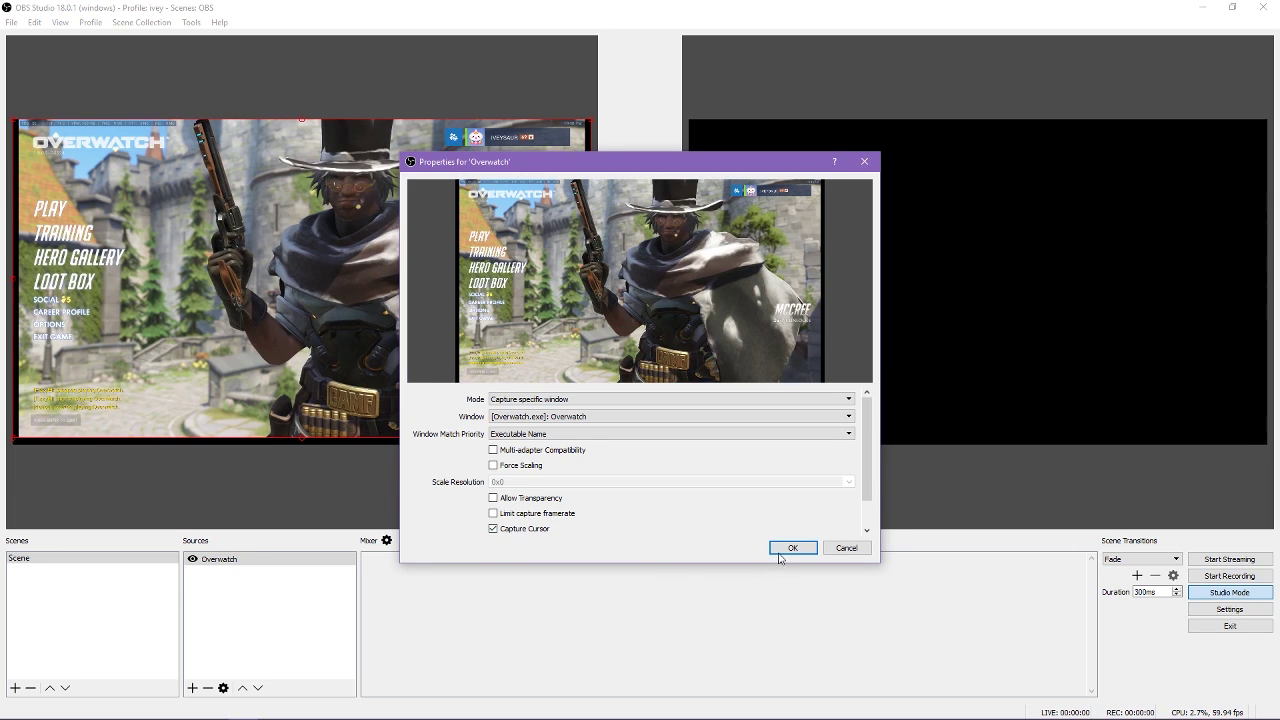
pyautogui.click(810, 549)
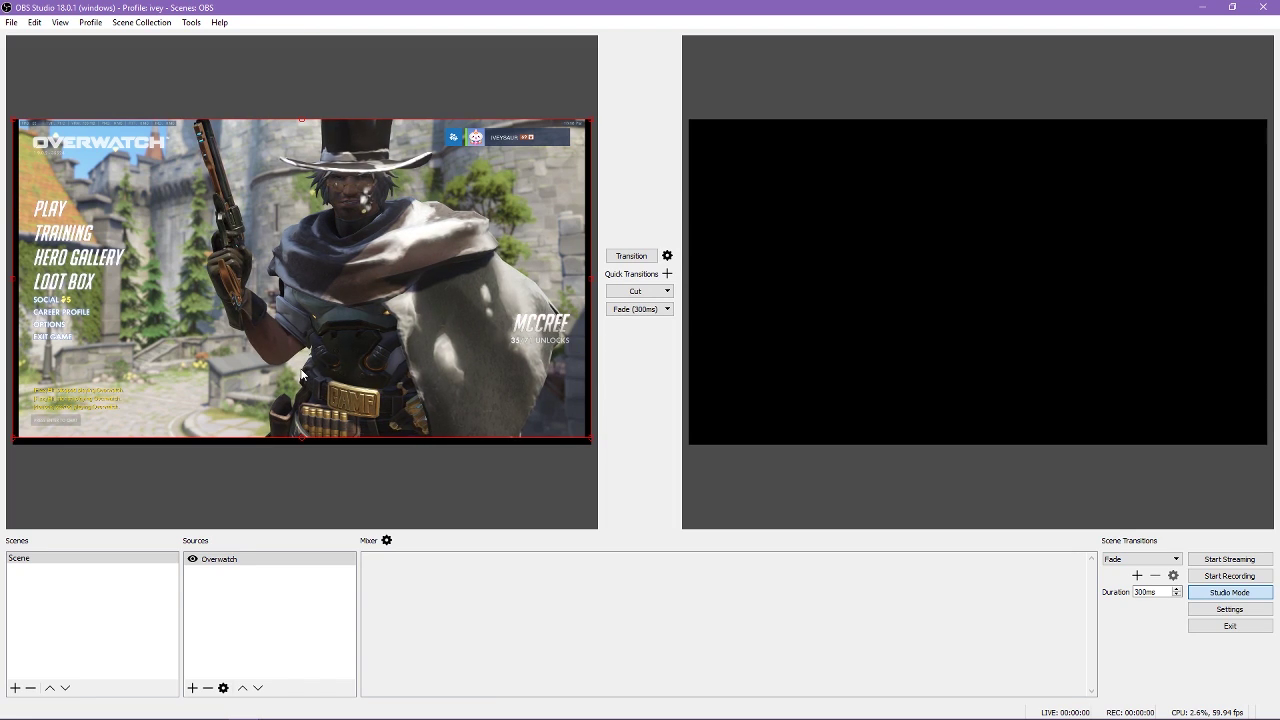
# Nudge the game capture slightly down and transition the preview scene to Program
pyautogui.moveTo(304, 370); pyautogui.dragTo(300, 376)
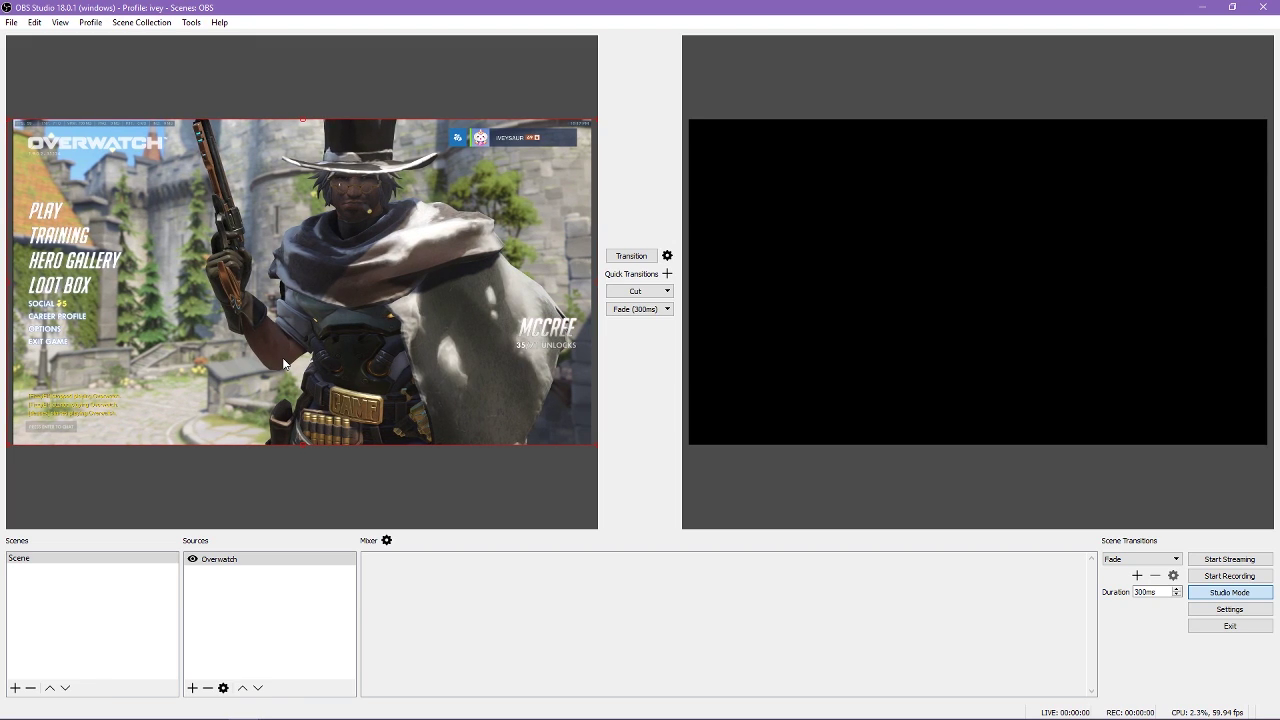
pyautogui.click(317, 466)
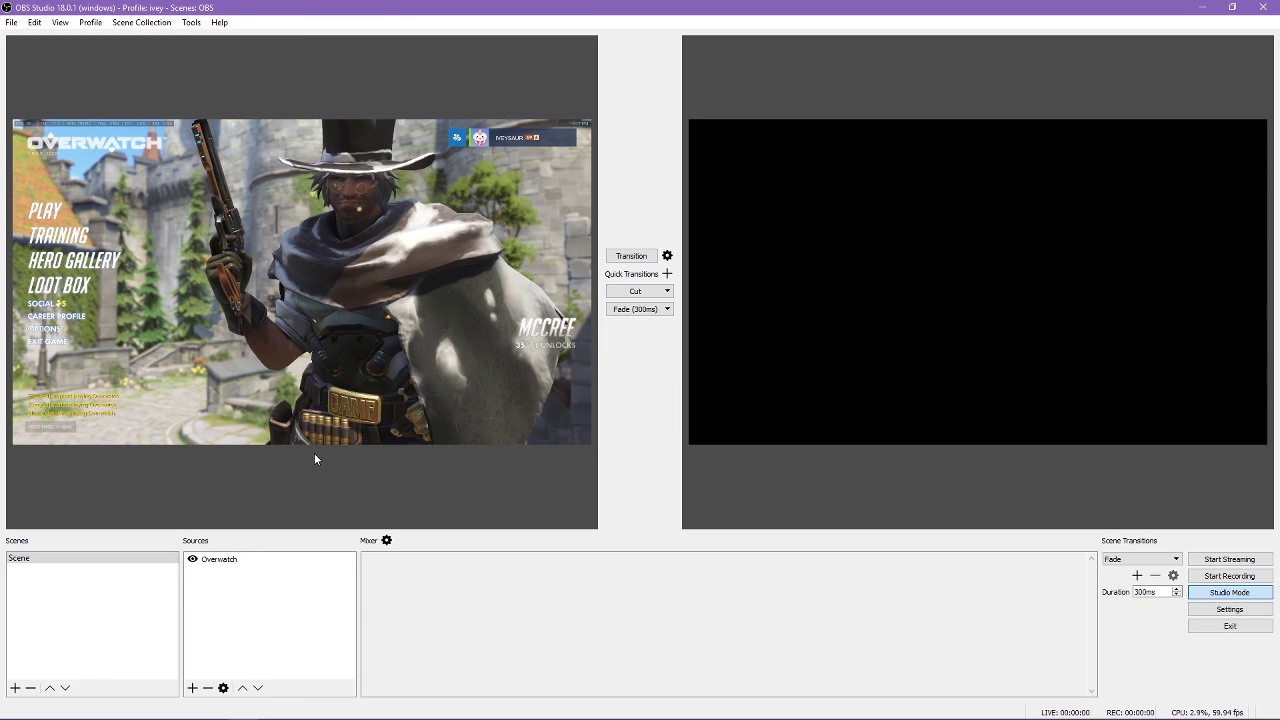
pyautogui.click(353, 171)
pyautogui.click(380, 88)
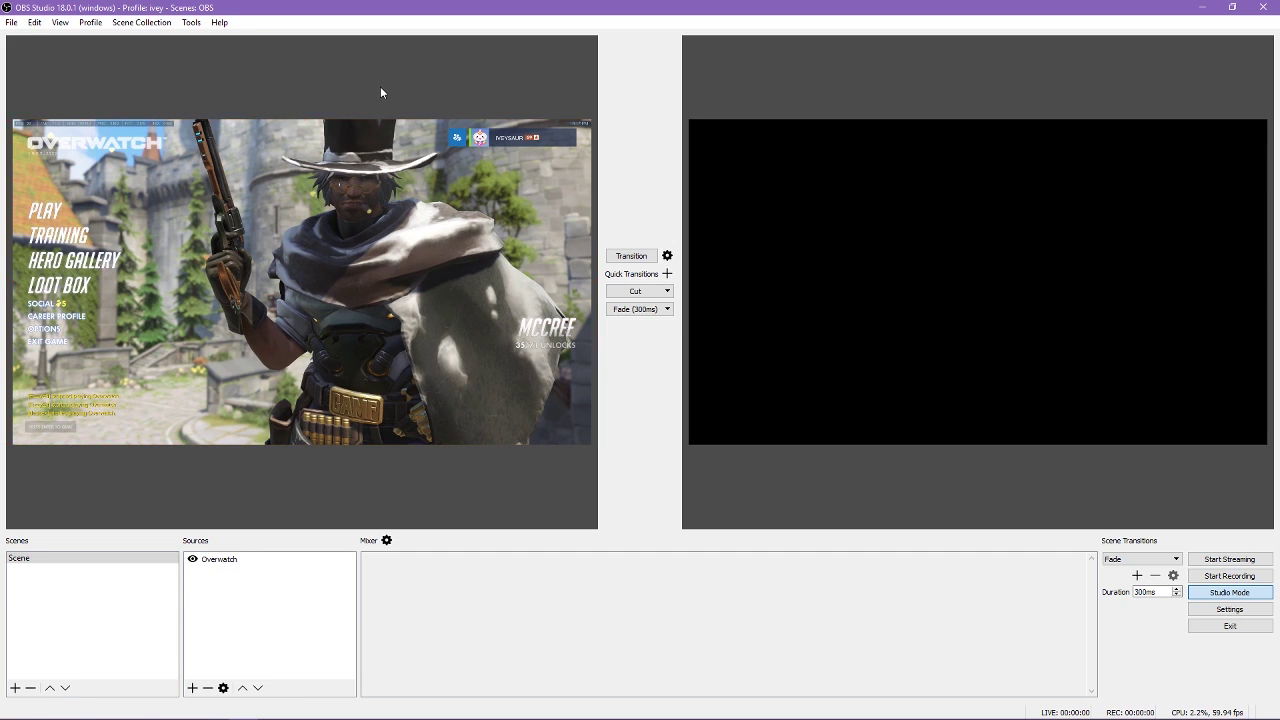
pyautogui.click(631, 256)
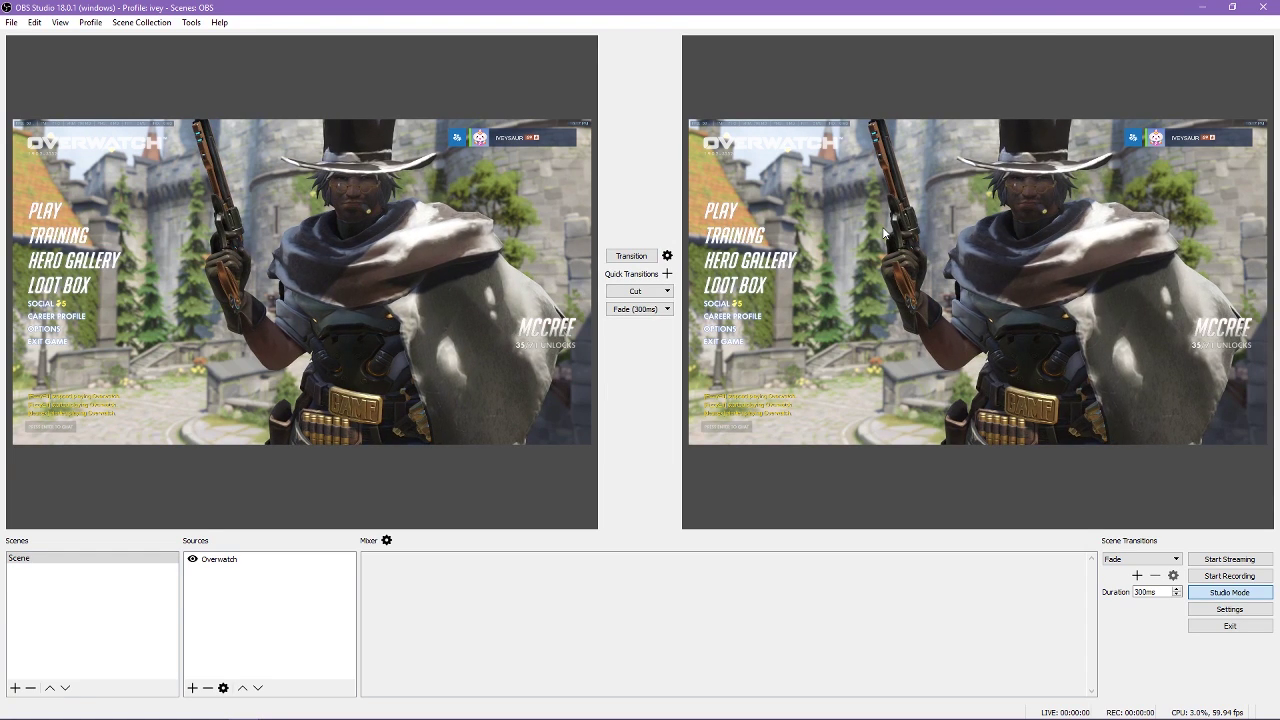
# Resize the Overwatch capture by its corner handles and stretch it to fill the canvas
pyautogui.click(10, 121)
pyautogui.moveTo(10, 121); pyautogui.dragTo(147, 195)
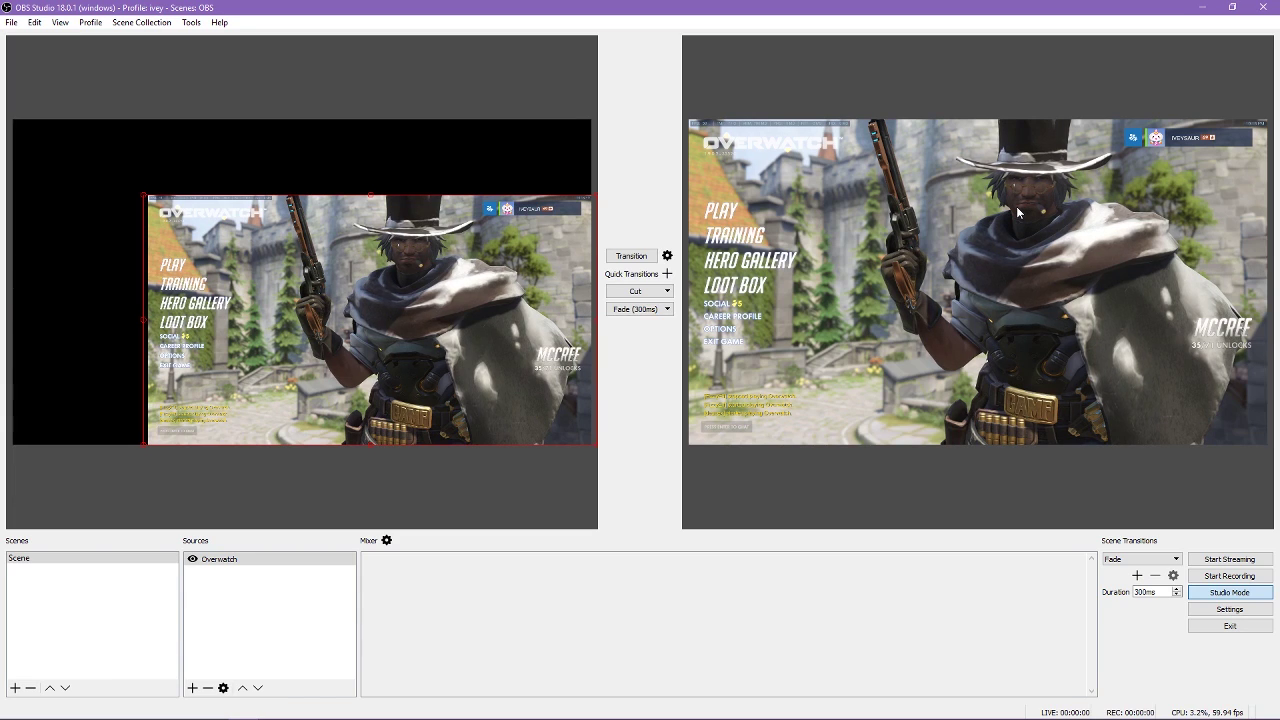
pyautogui.moveTo(467, 327); pyautogui.dragTo(430, 323)
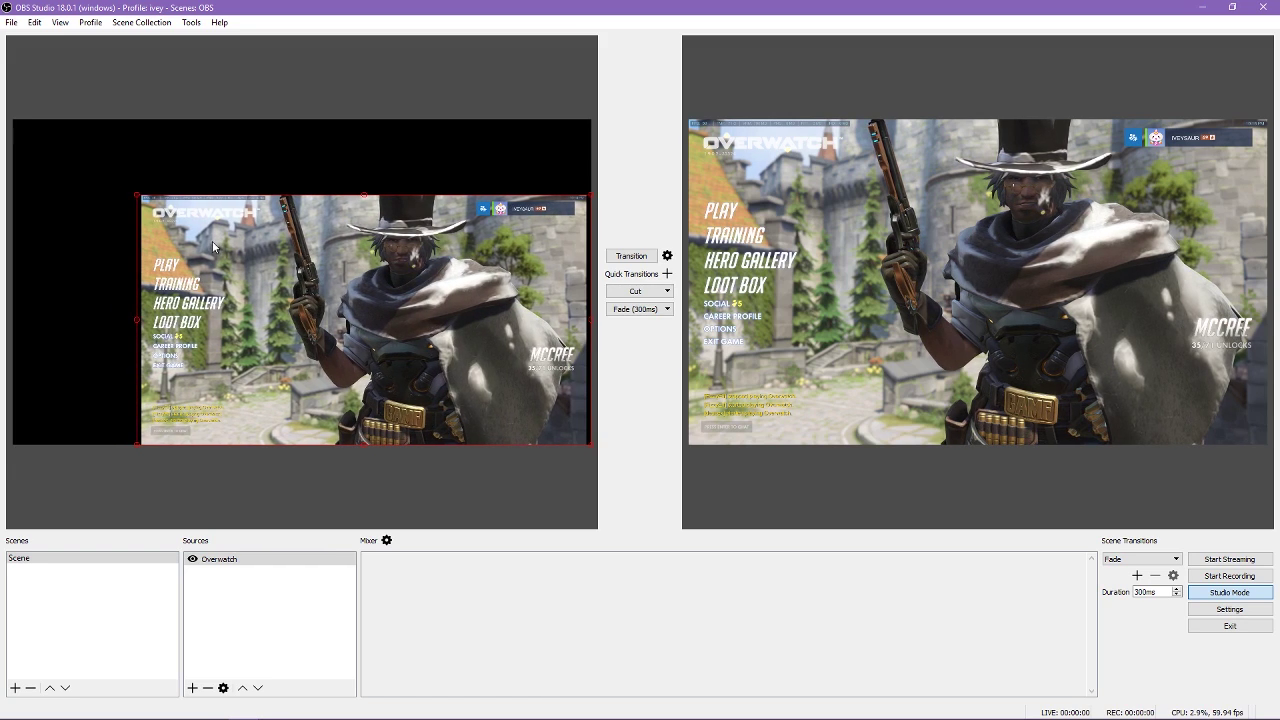
pyautogui.moveTo(136, 196); pyautogui.dragTo(13, 119)
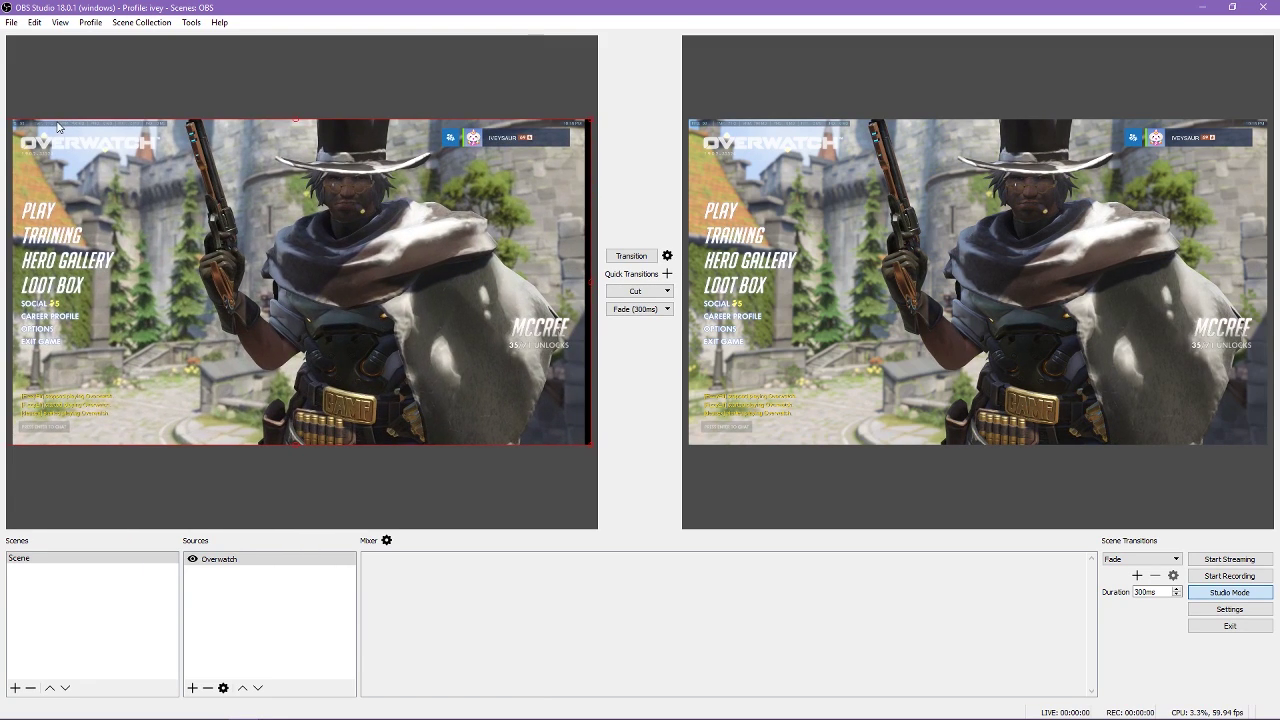
pyautogui.click(297, 610)
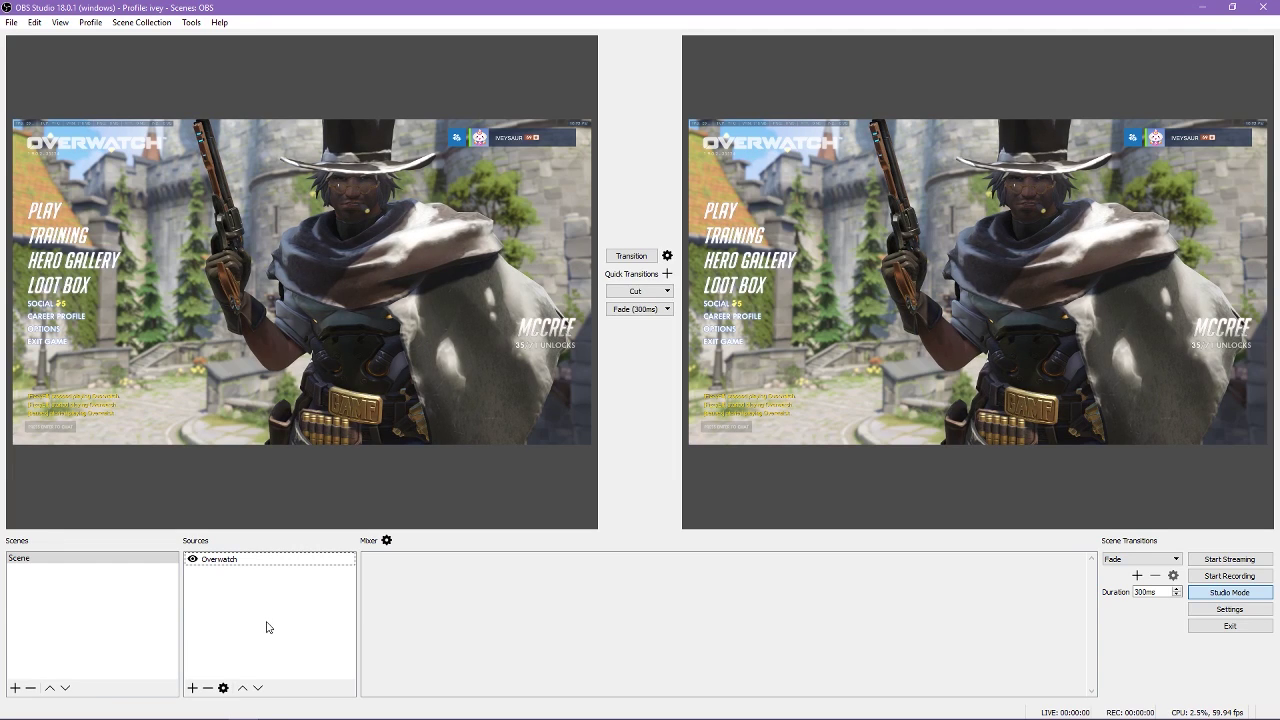
pyautogui.click(192, 688)
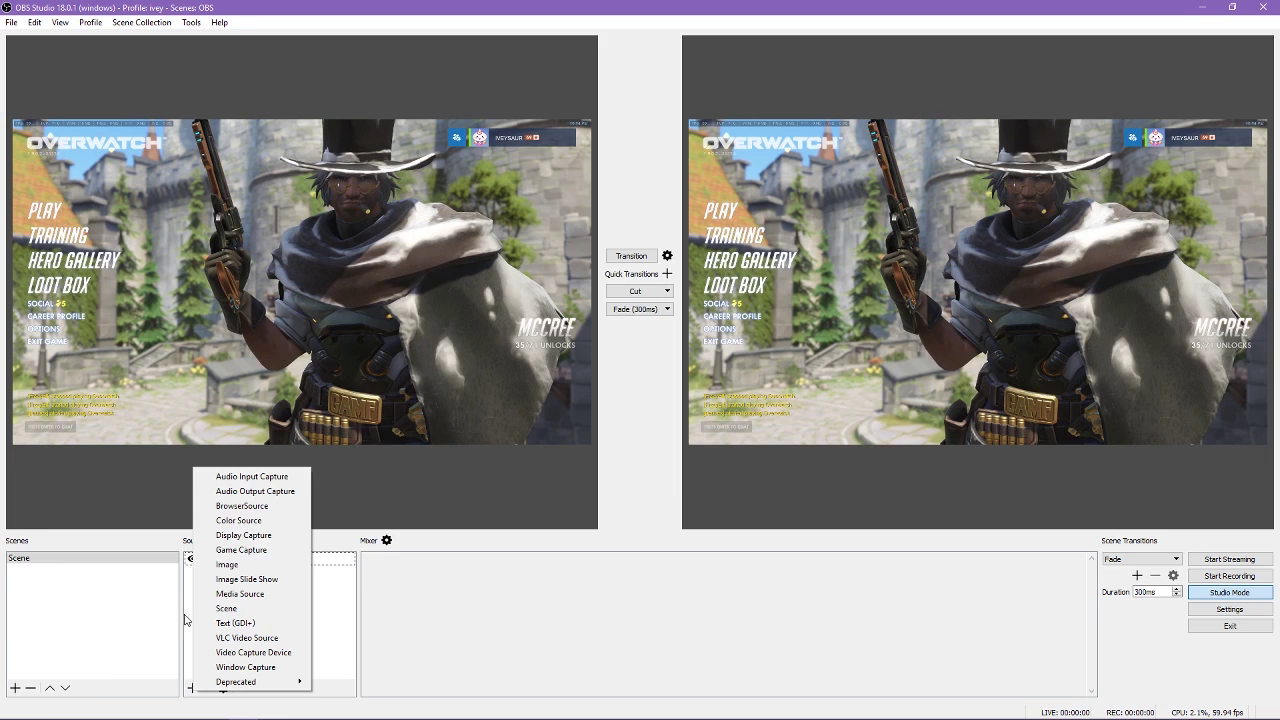
# Add an Audio Output Capture named 'Overwatch Audio' using the Default output device
pyautogui.click(222, 490)
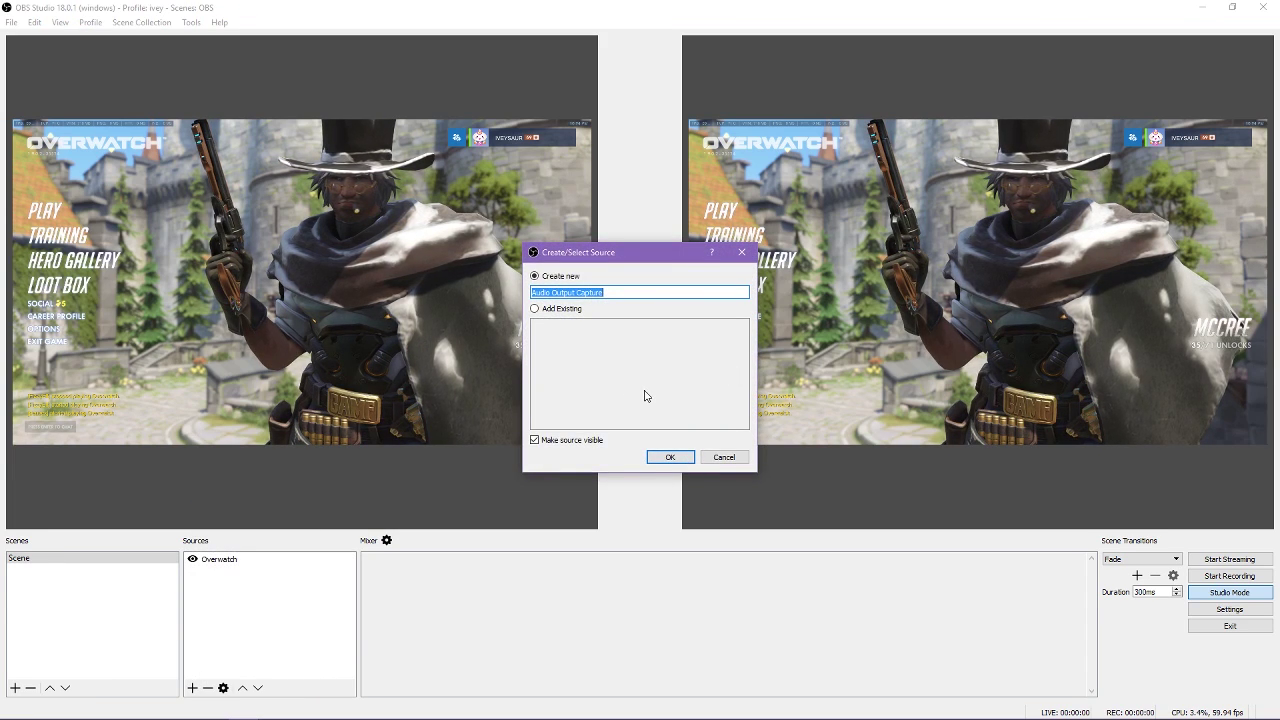
pyautogui.write('Overwatch')
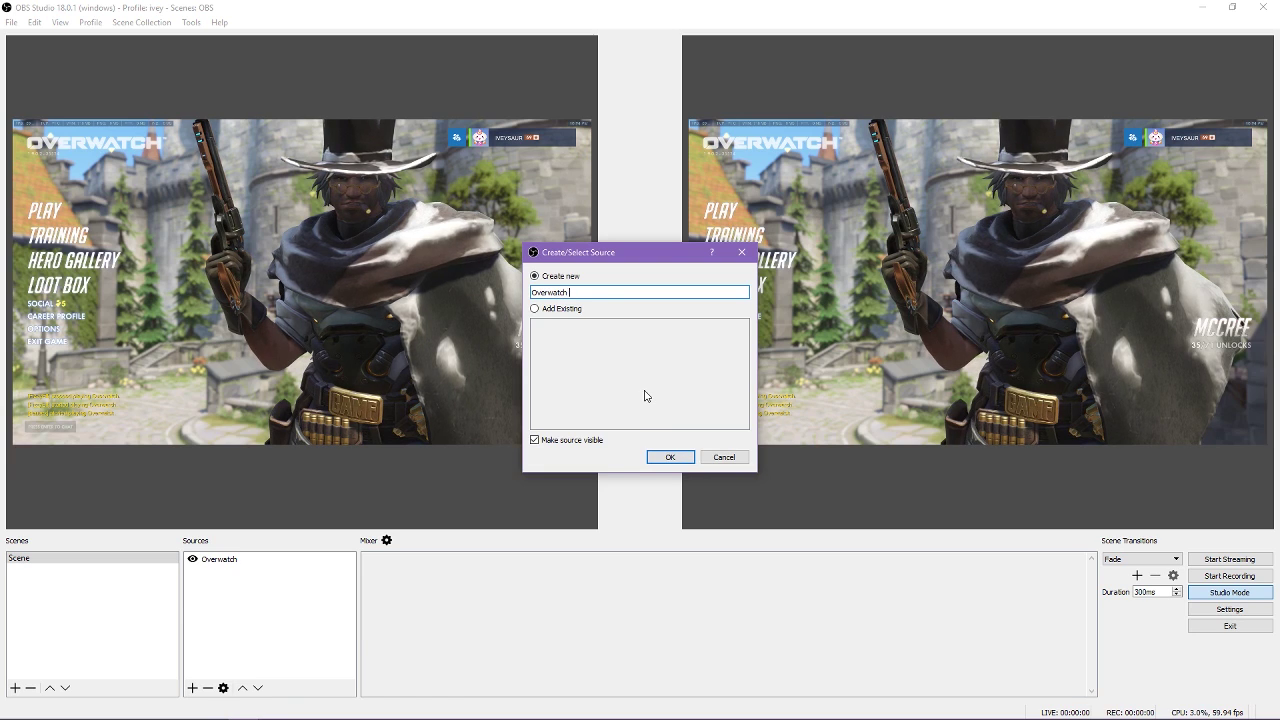
pyautogui.write(' Audio')
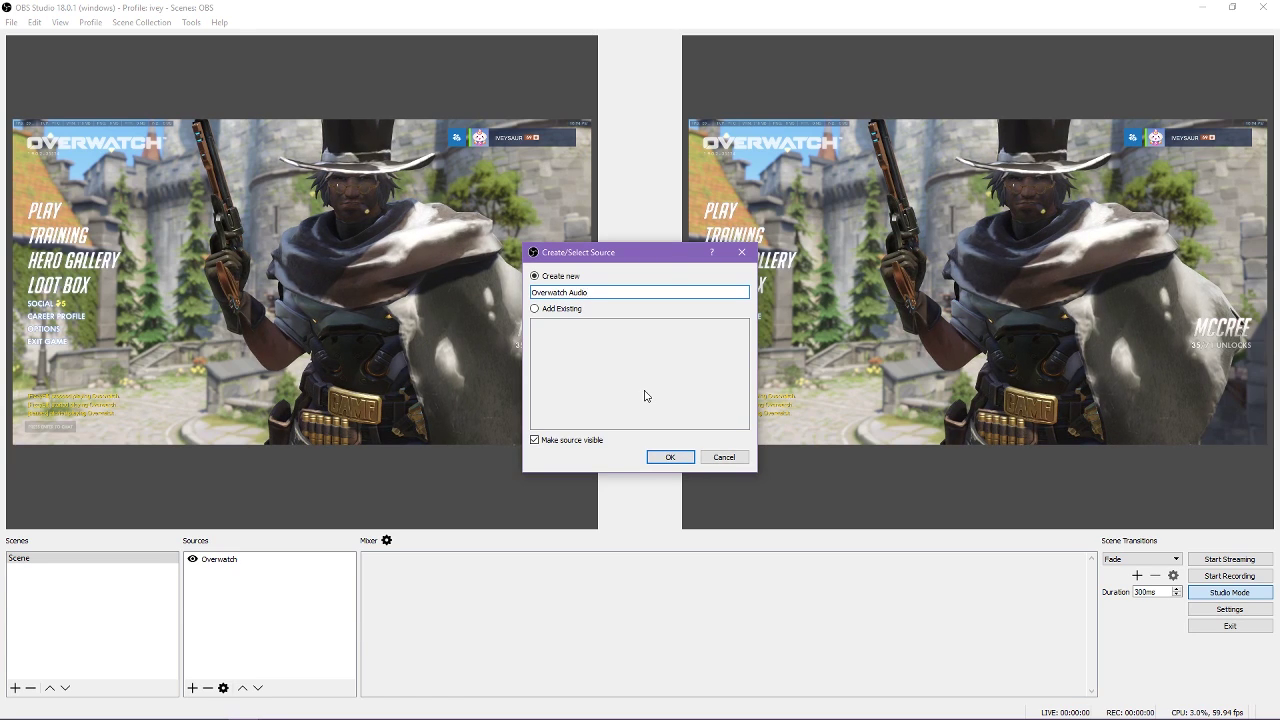
pyautogui.click(670, 462)
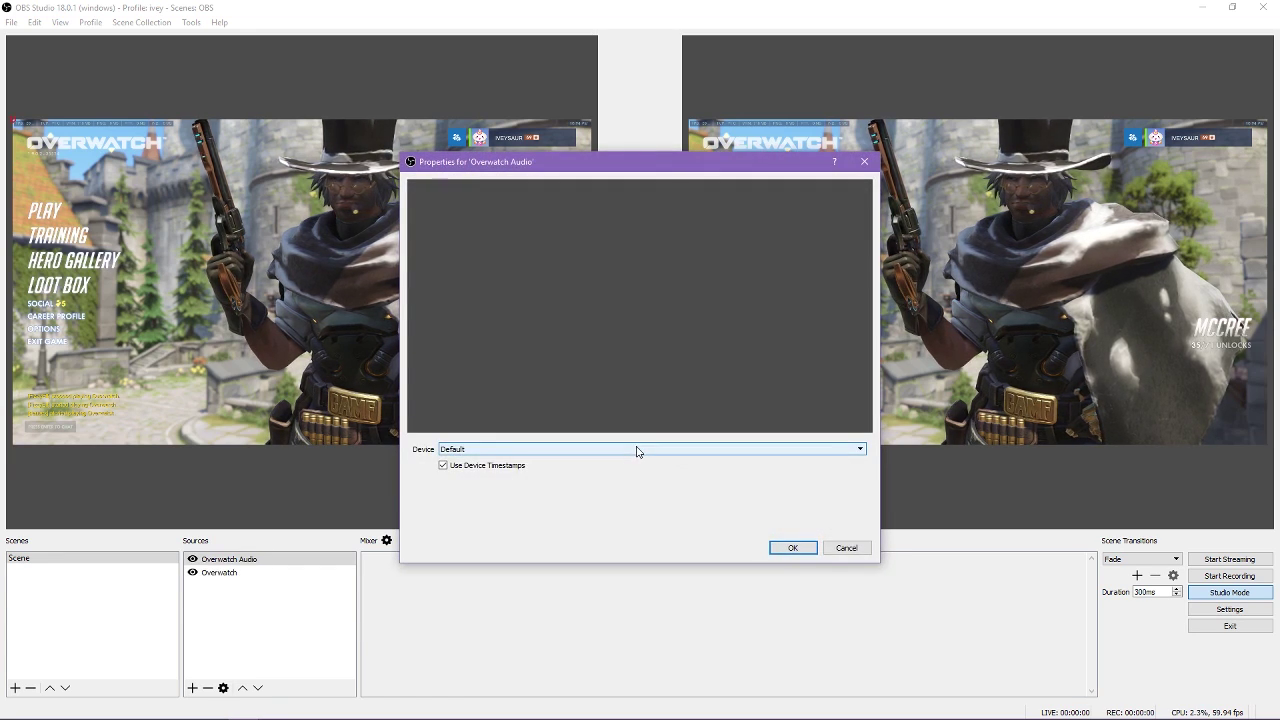
pyautogui.click(637, 451)
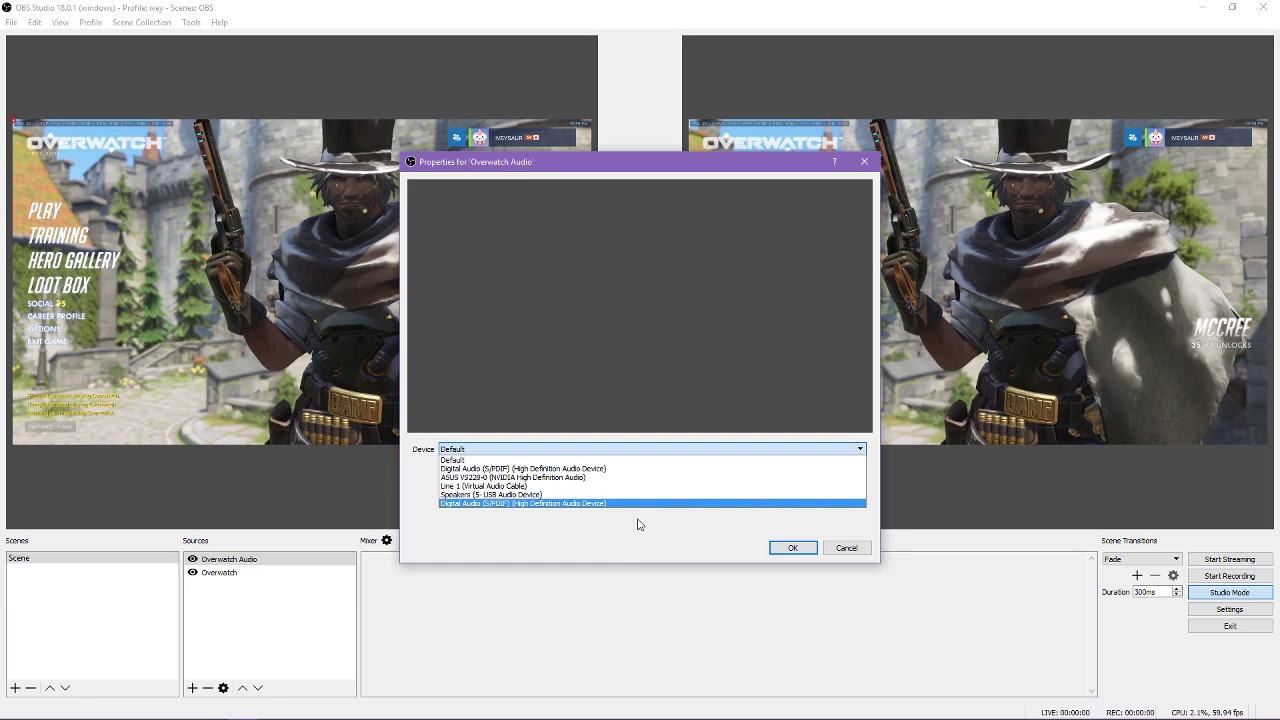
pyautogui.click(568, 460)
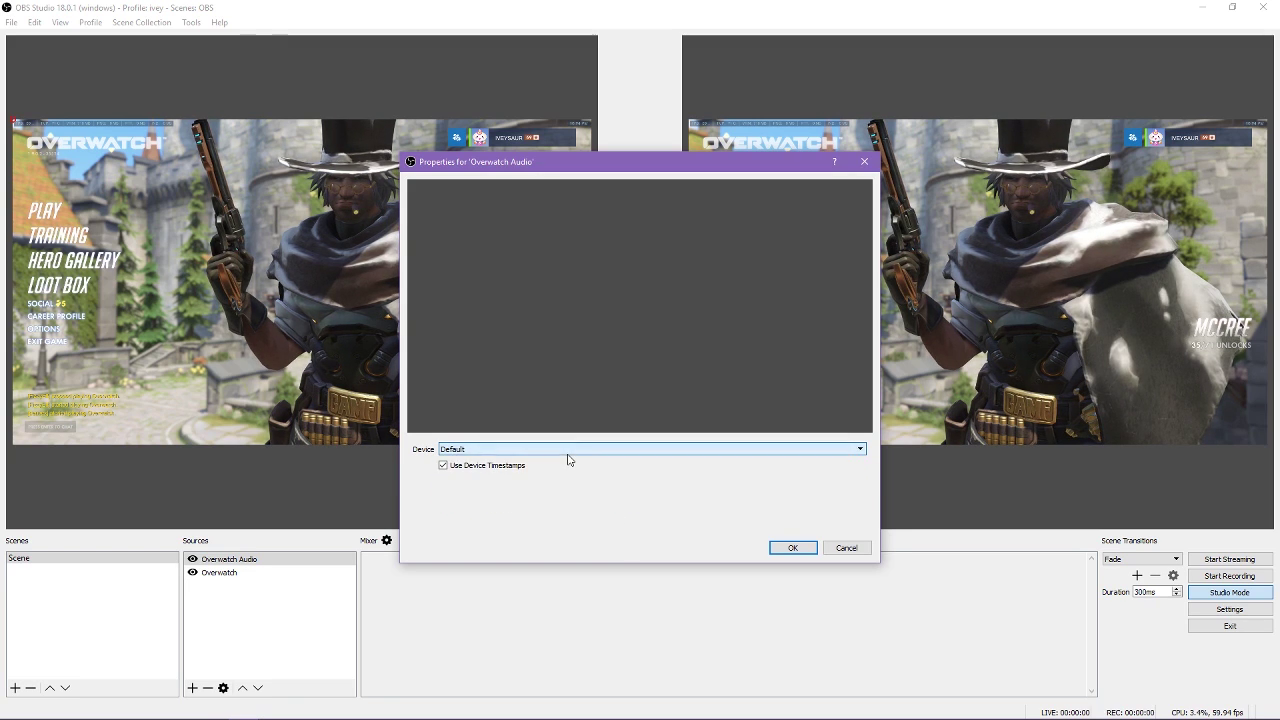
pyautogui.click(791, 549)
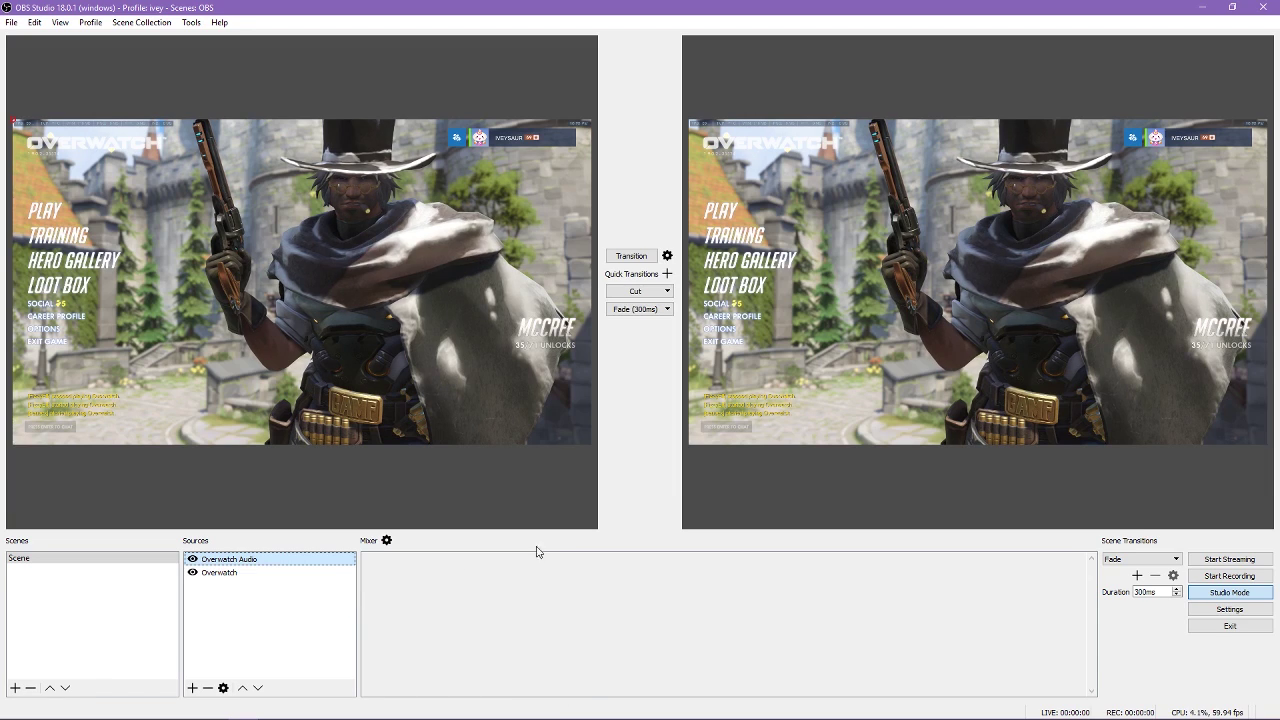
pyautogui.click(625, 257)
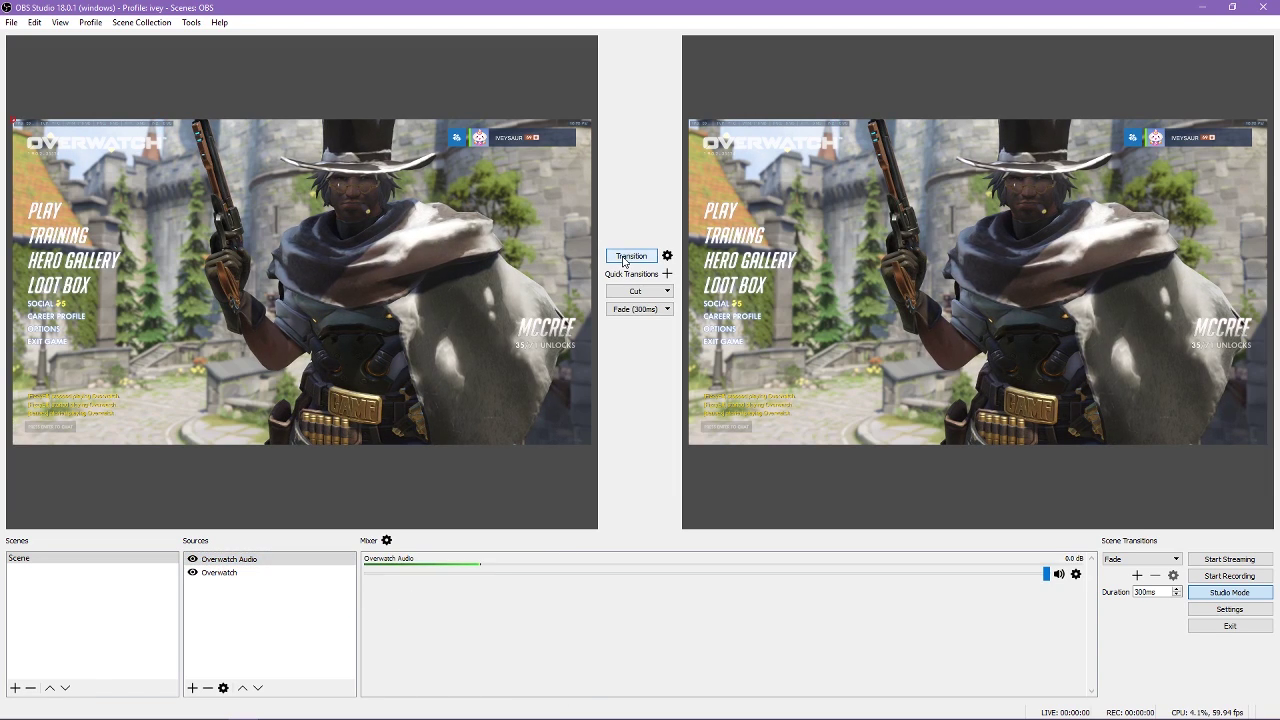
pyautogui.click(257, 631)
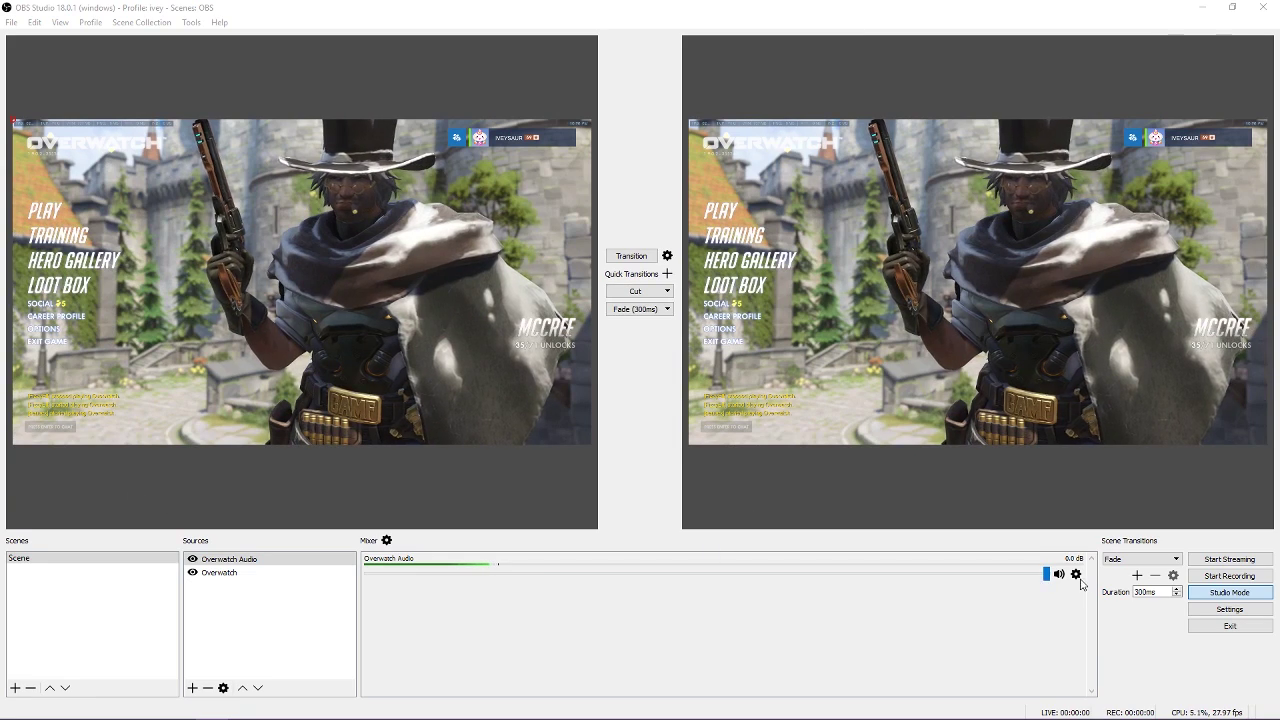
pyautogui.moveTo(1046, 574); pyautogui.dragTo(1230, 597)
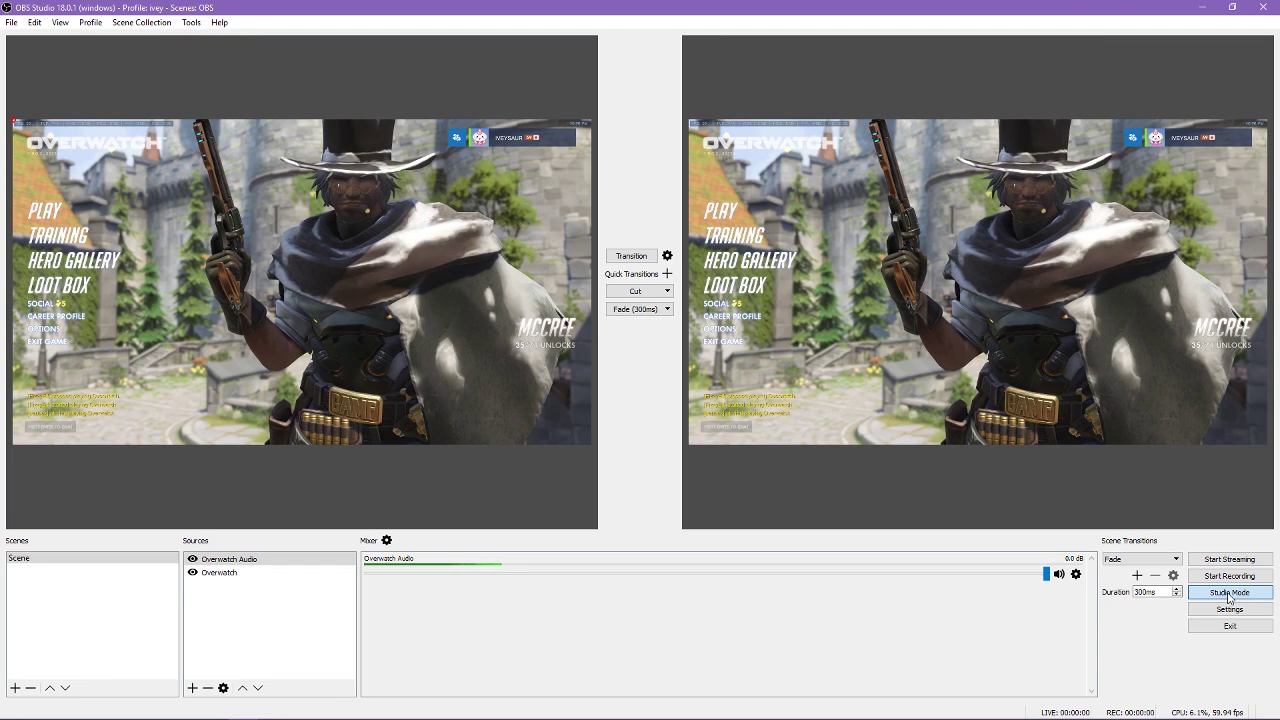
pyautogui.click(1076, 574)
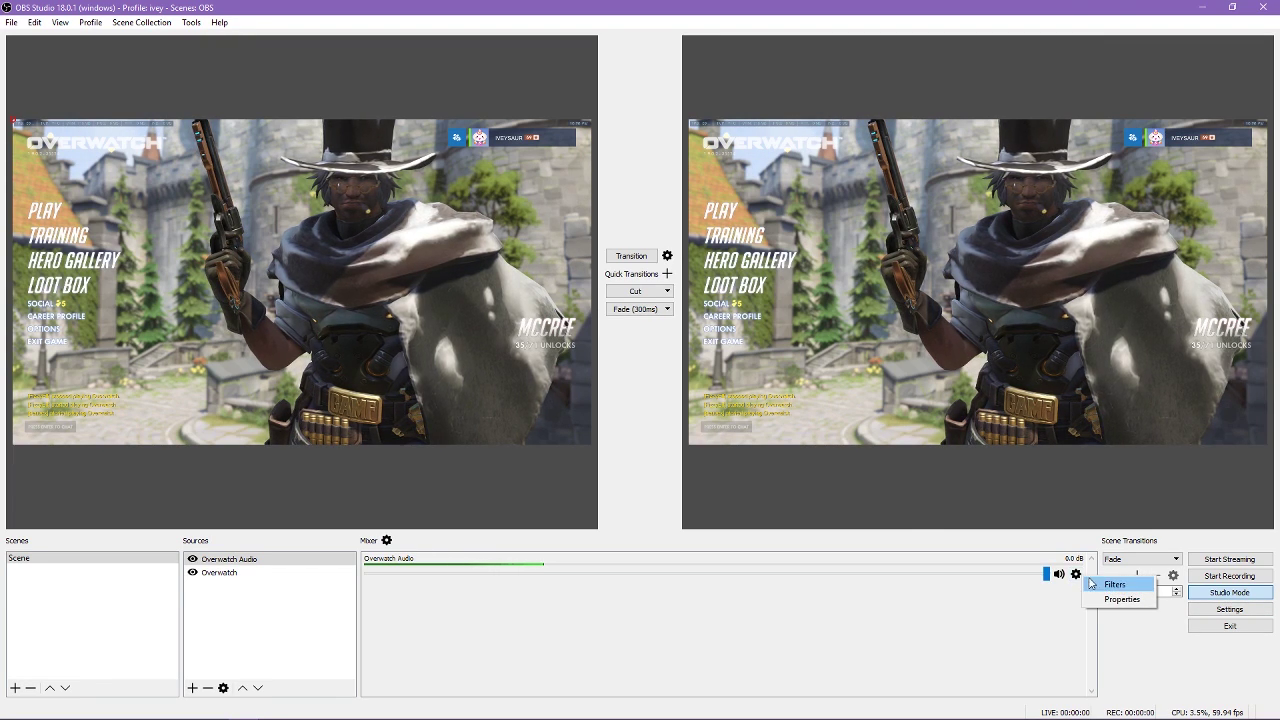
pyautogui.click(1094, 583)
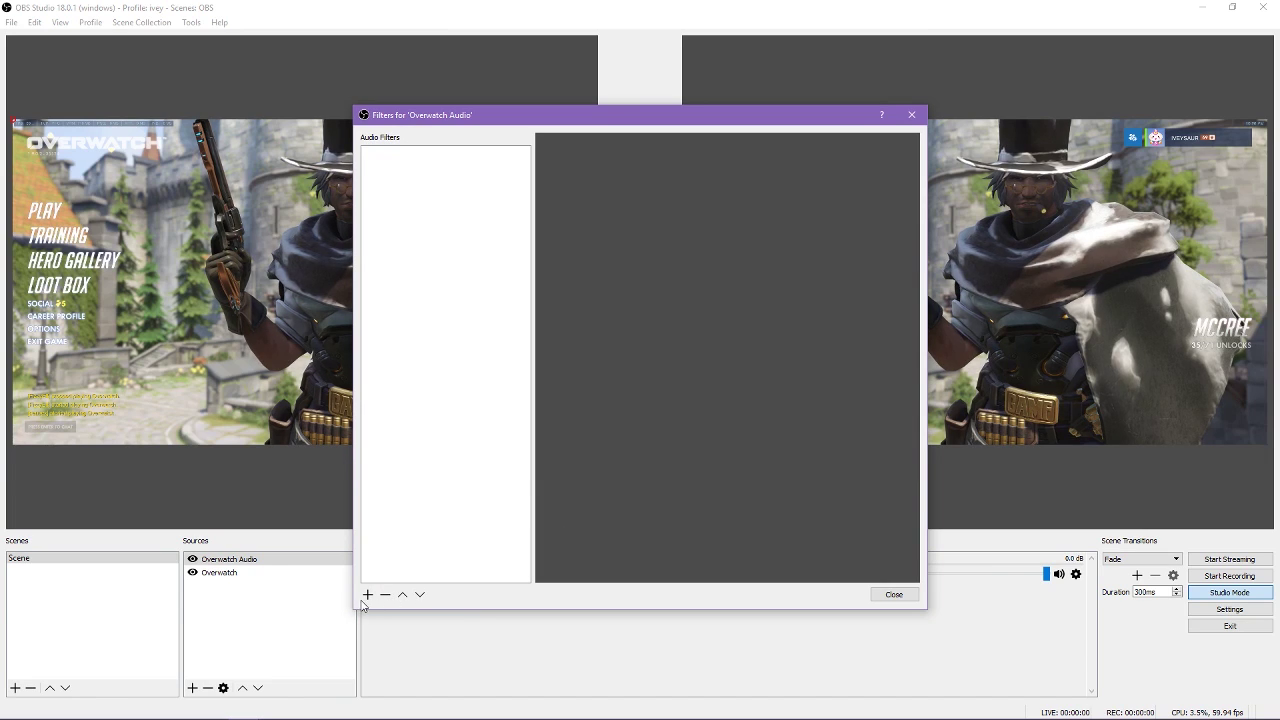
pyautogui.click(367, 595)
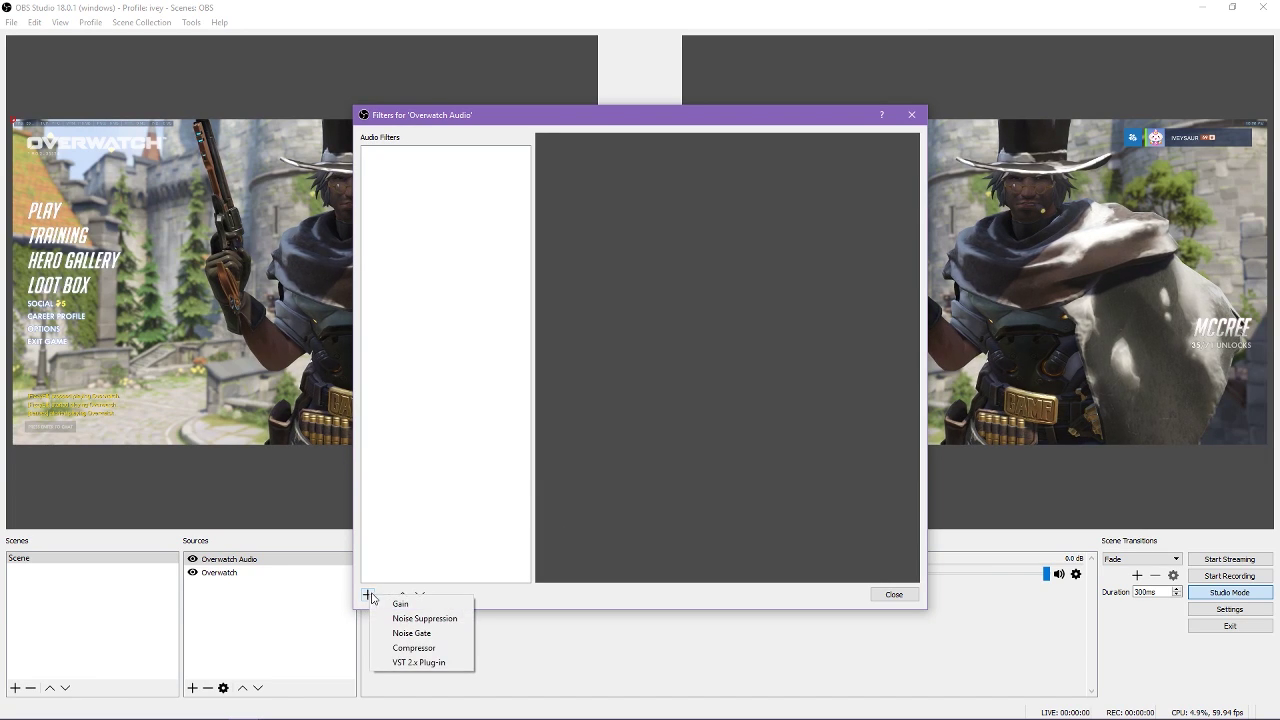
pyautogui.click(410, 507)
pyautogui.click(916, 114)
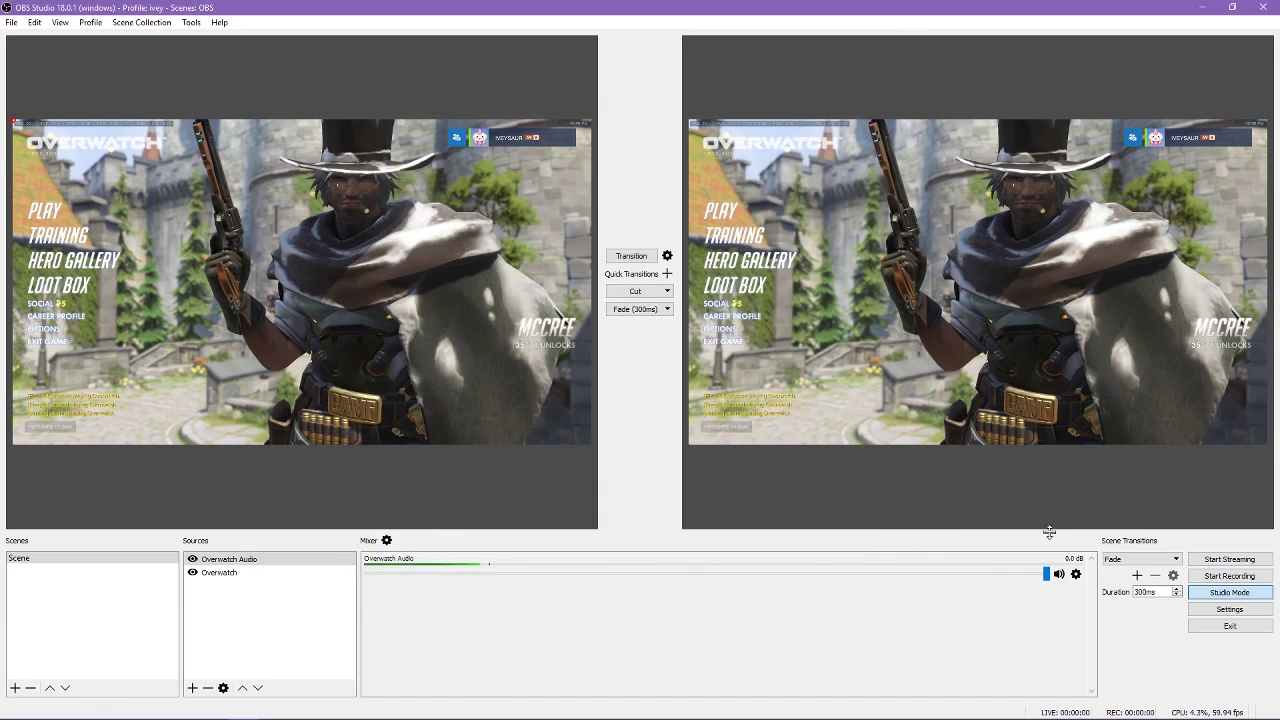
pyautogui.click(1076, 574)
pyautogui.click(1088, 597)
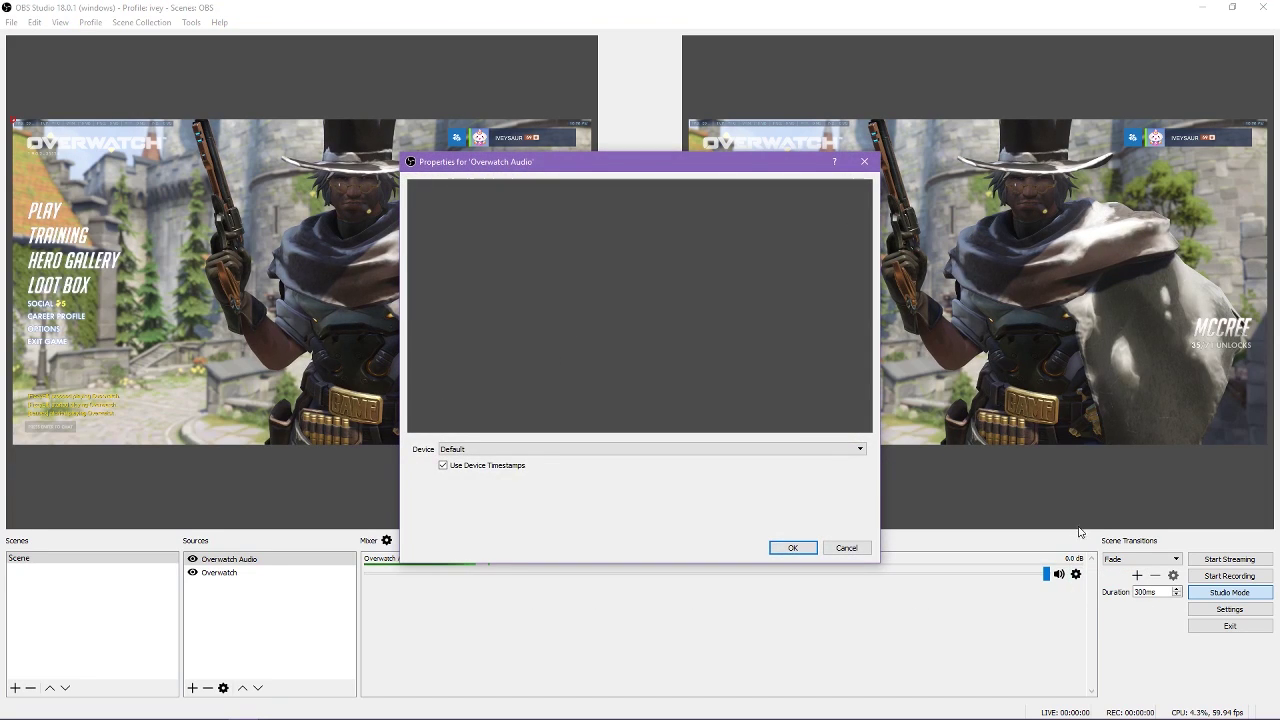
pyautogui.click(527, 453)
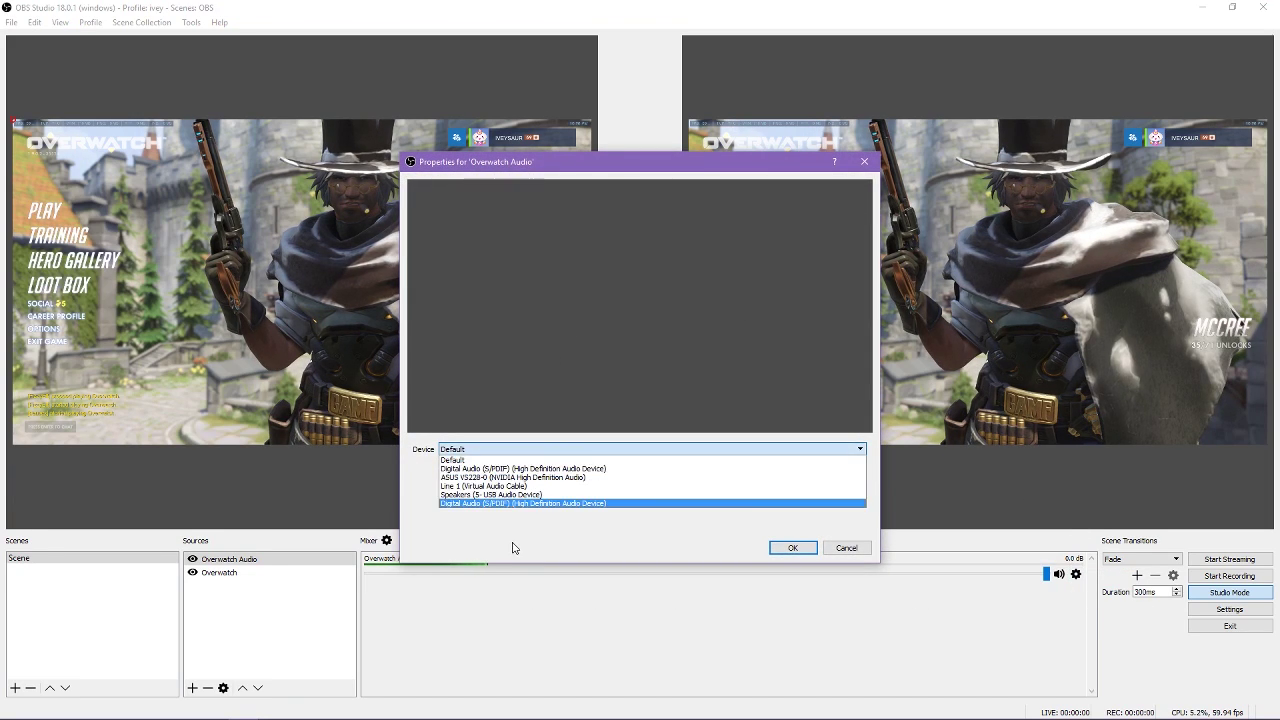
pyautogui.click(530, 512)
pyautogui.click(864, 161)
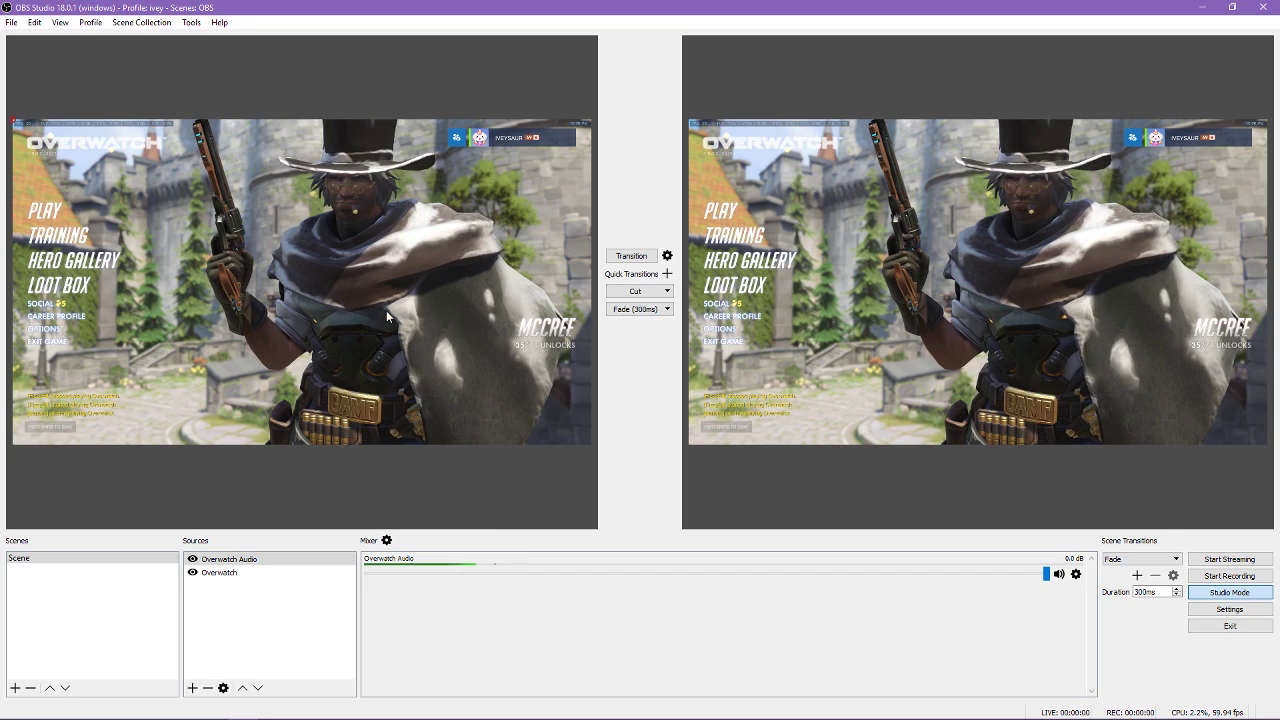
# Add a Video Capture Device source named 'Webcam'
pyautogui.click(193, 688)
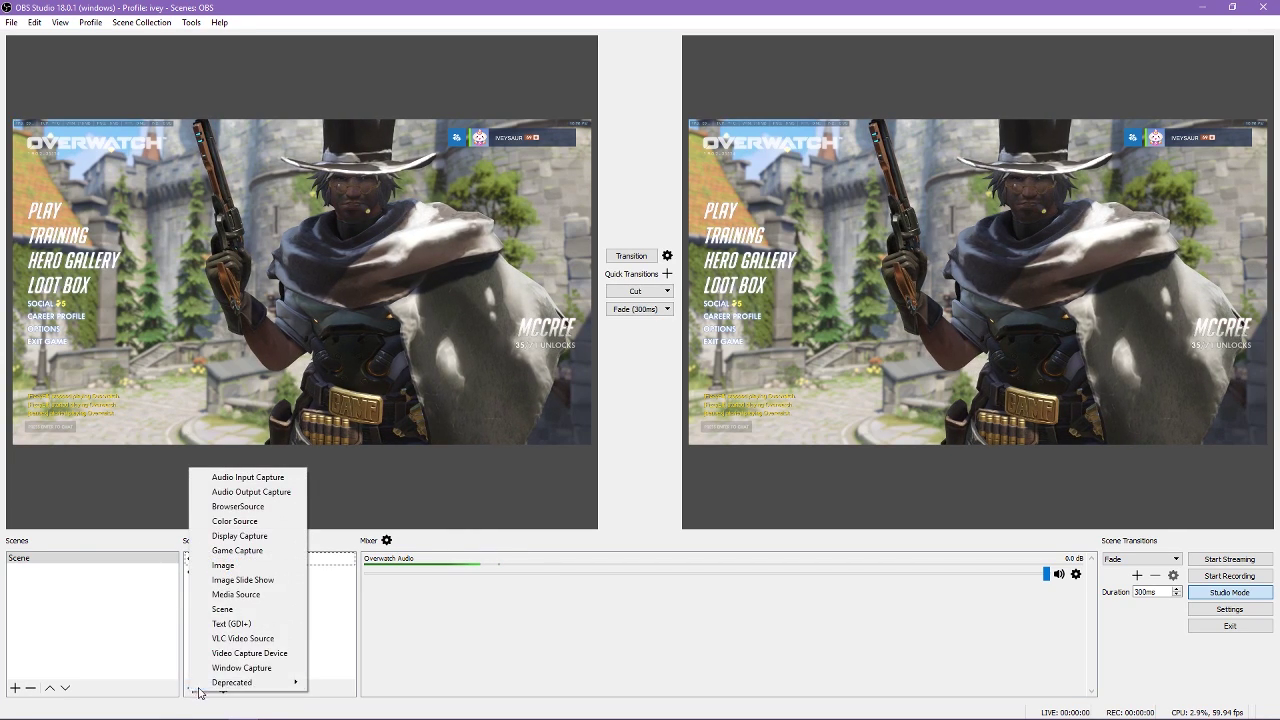
pyautogui.click(243, 656)
pyautogui.write('Webc')
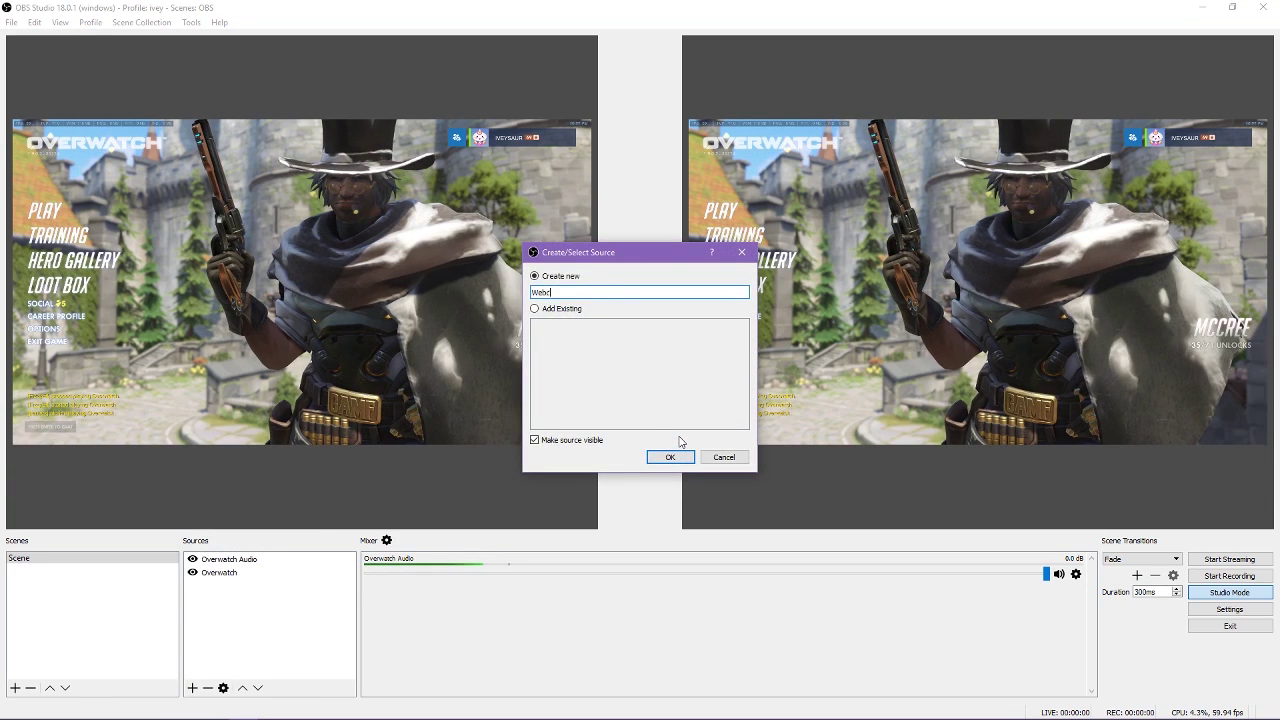
pyautogui.press('Escape')
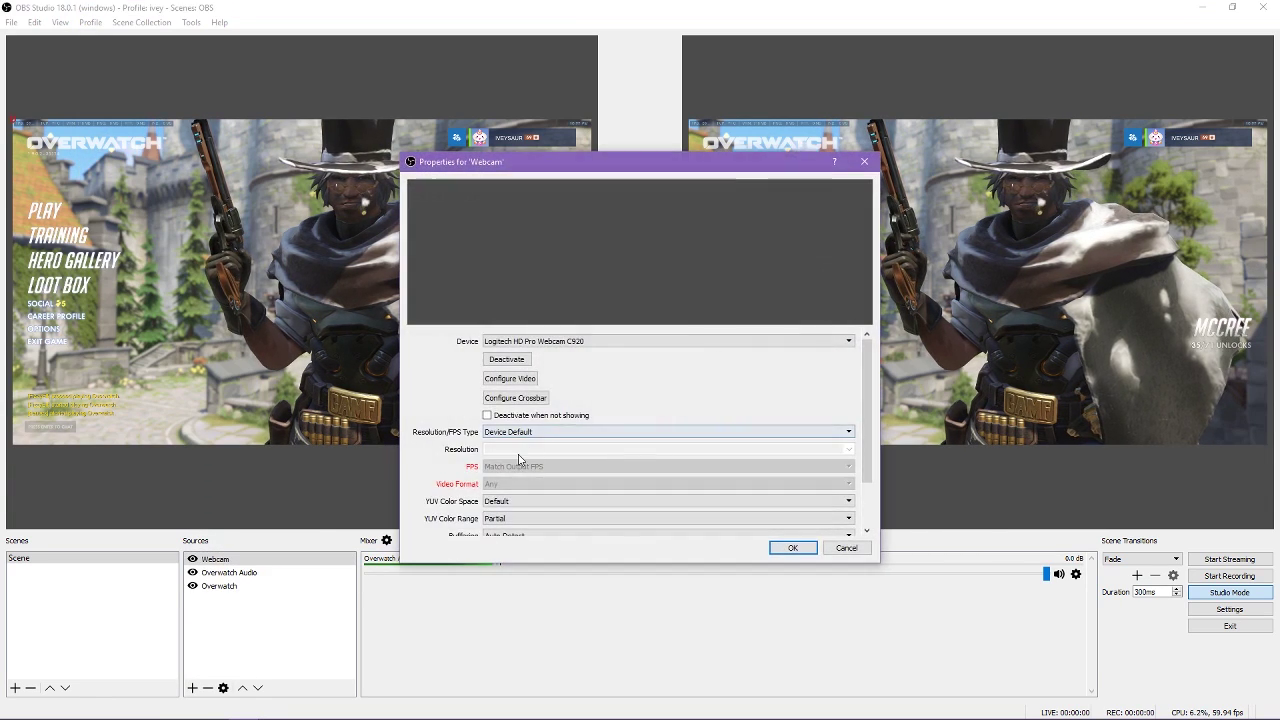
# Keep the Logitech HD Pro Webcam C920, shrink it to a top-right overlay, and transition live
pyautogui.click(640, 341)
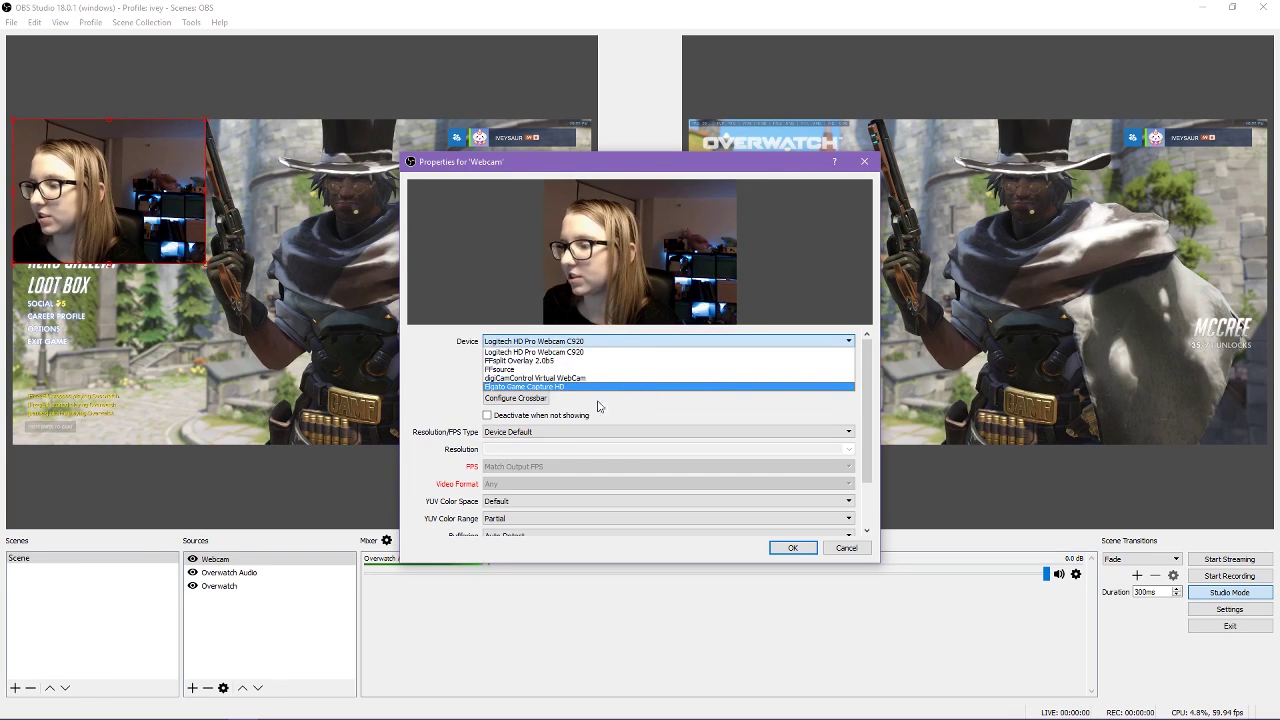
pyautogui.click(437, 371)
pyautogui.scroll(-3, 519, 367)
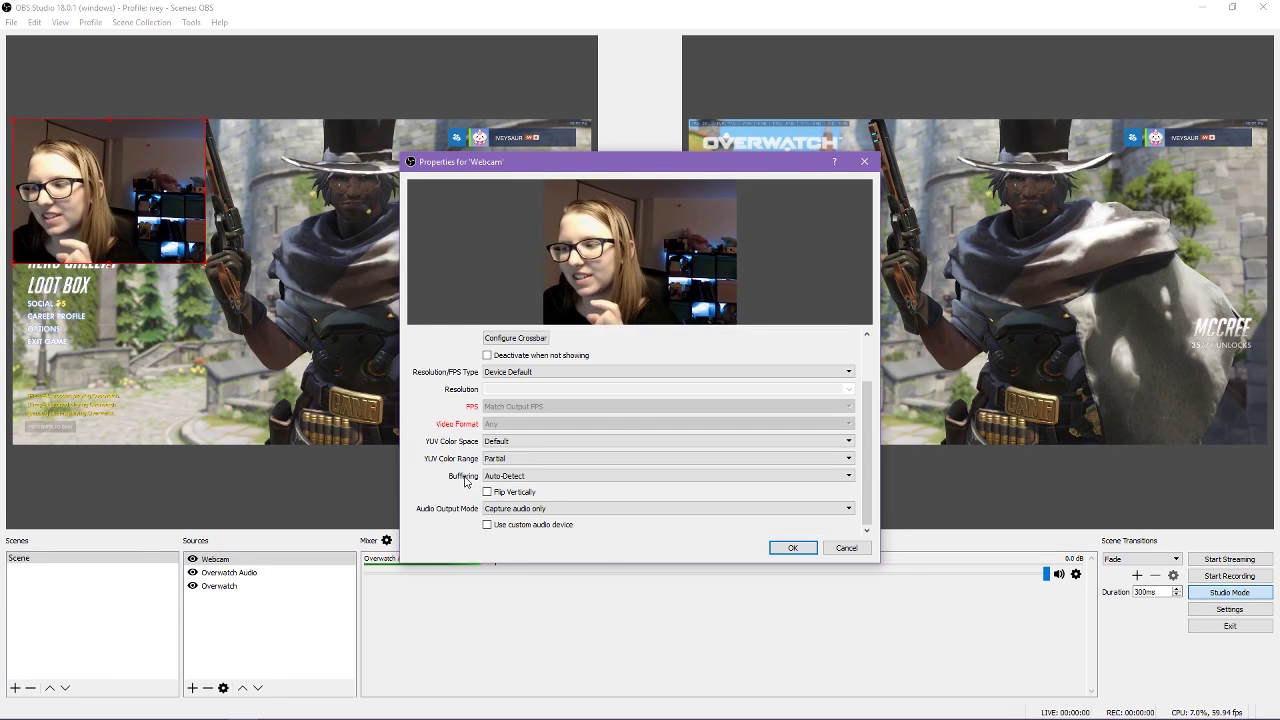
pyautogui.click(790, 548)
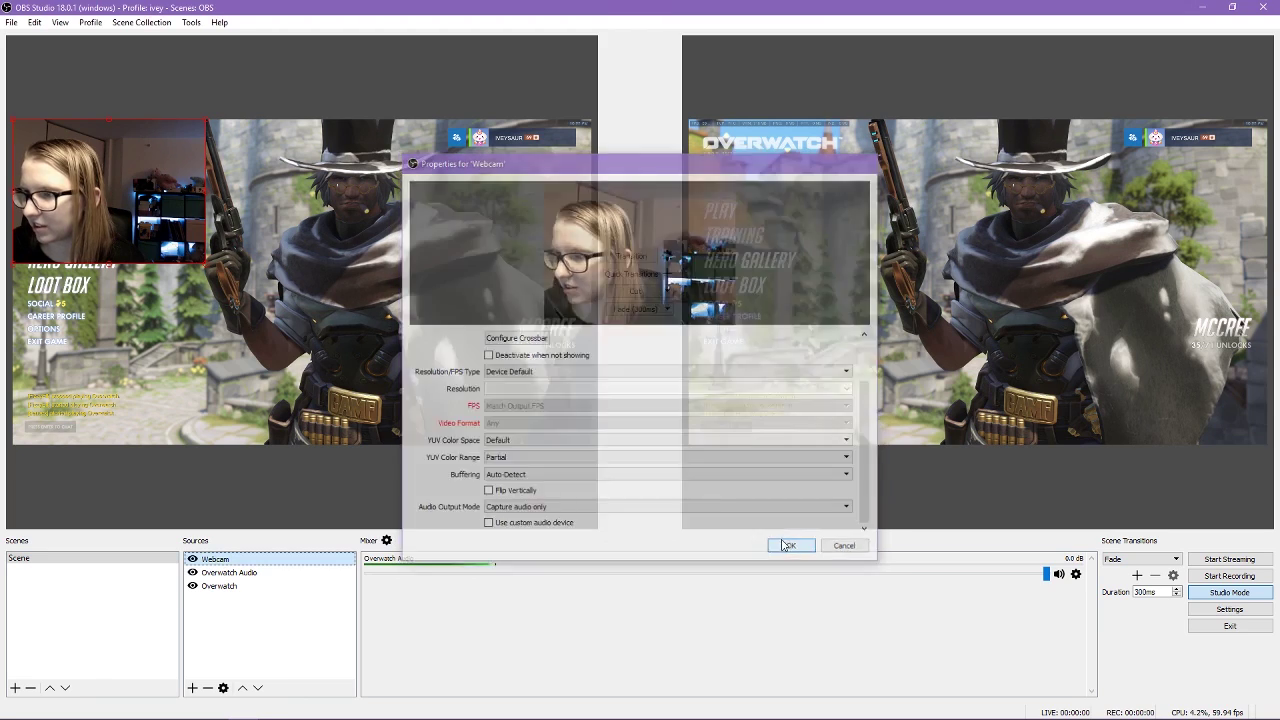
pyautogui.moveTo(206, 262); pyautogui.dragTo(539, 203)
pyautogui.click(634, 257)
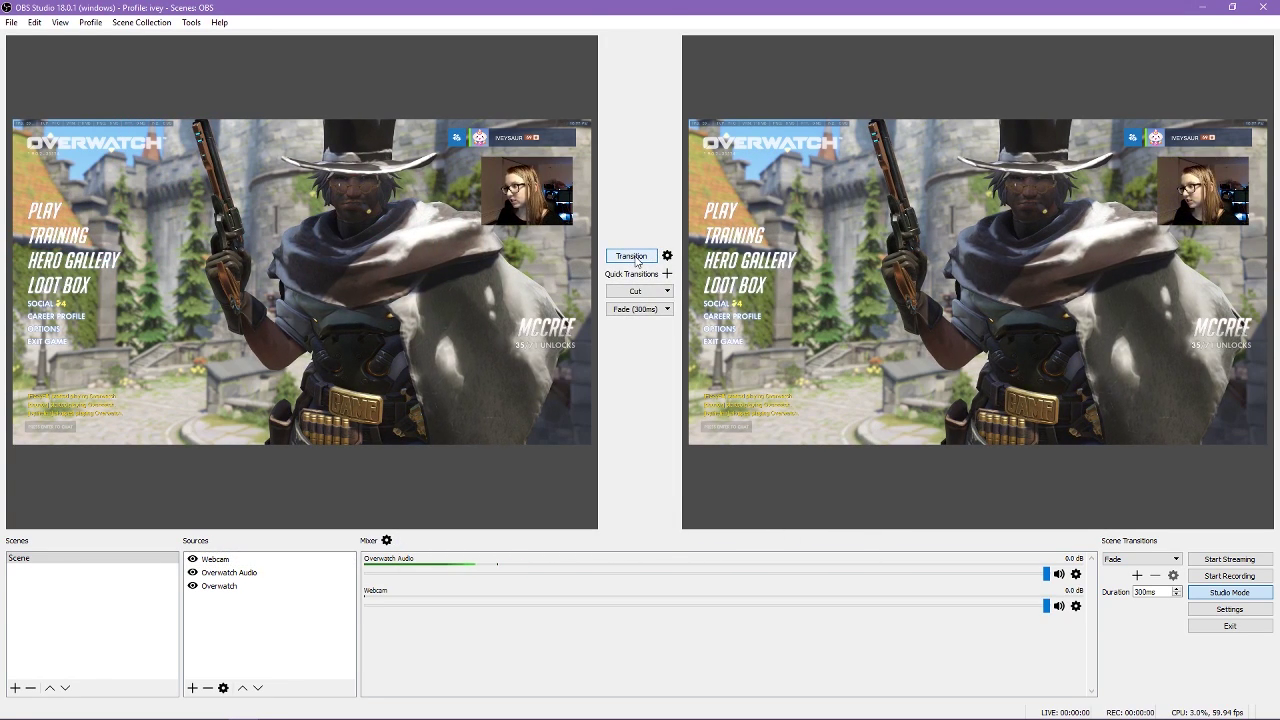
# Create an Audio Input Capture source called 'Microphone' and pick its input device
pyautogui.click(192, 688)
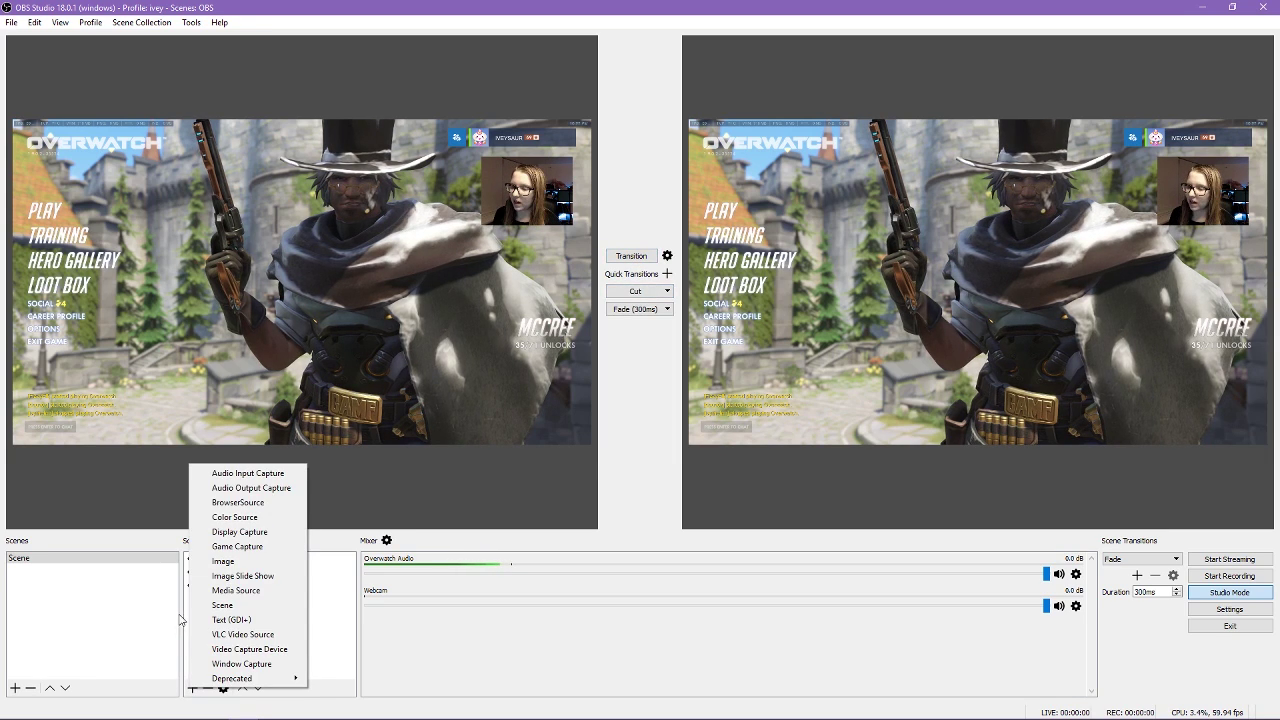
pyautogui.click(208, 472)
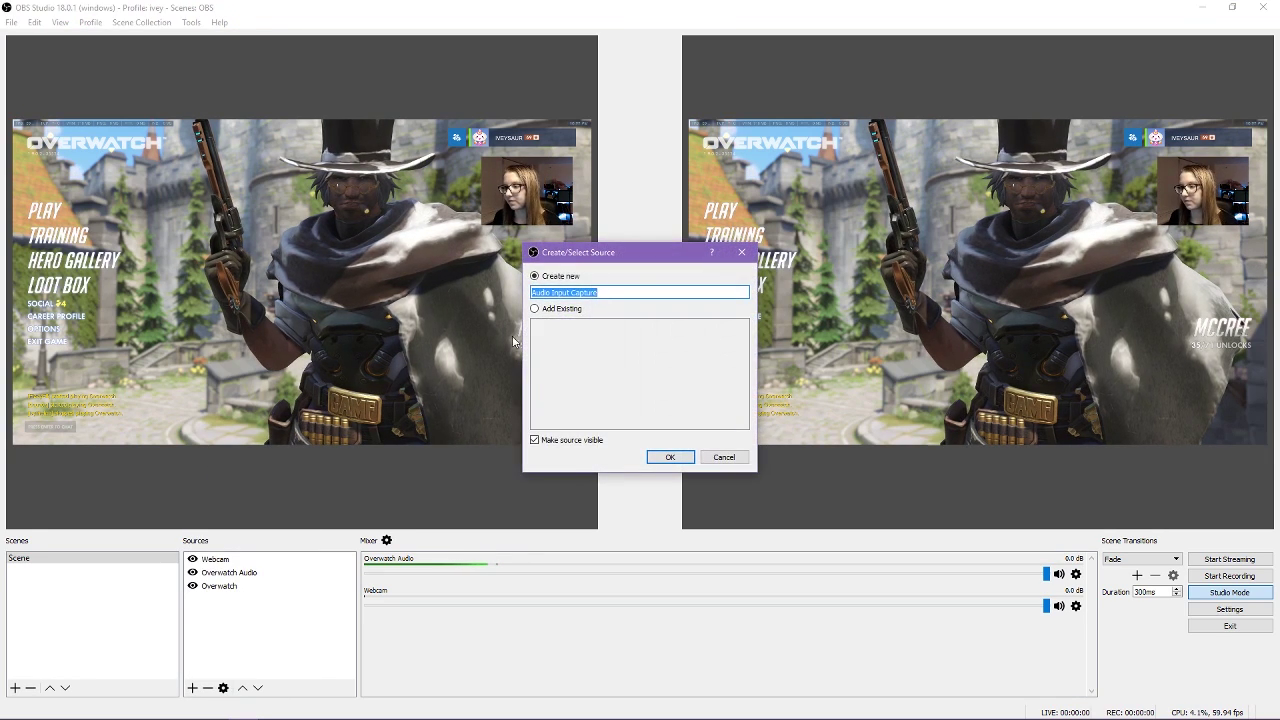
pyautogui.write('Microphone')
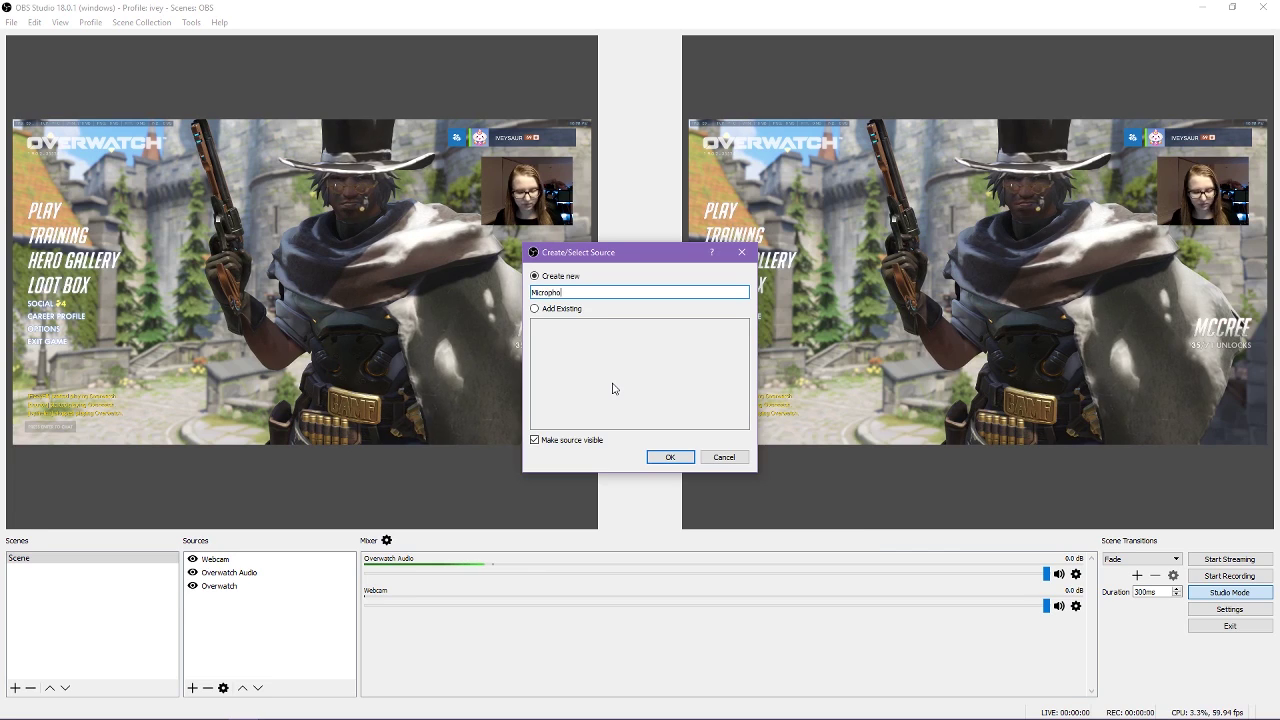
pyautogui.press('Return')
pyautogui.click(503, 448)
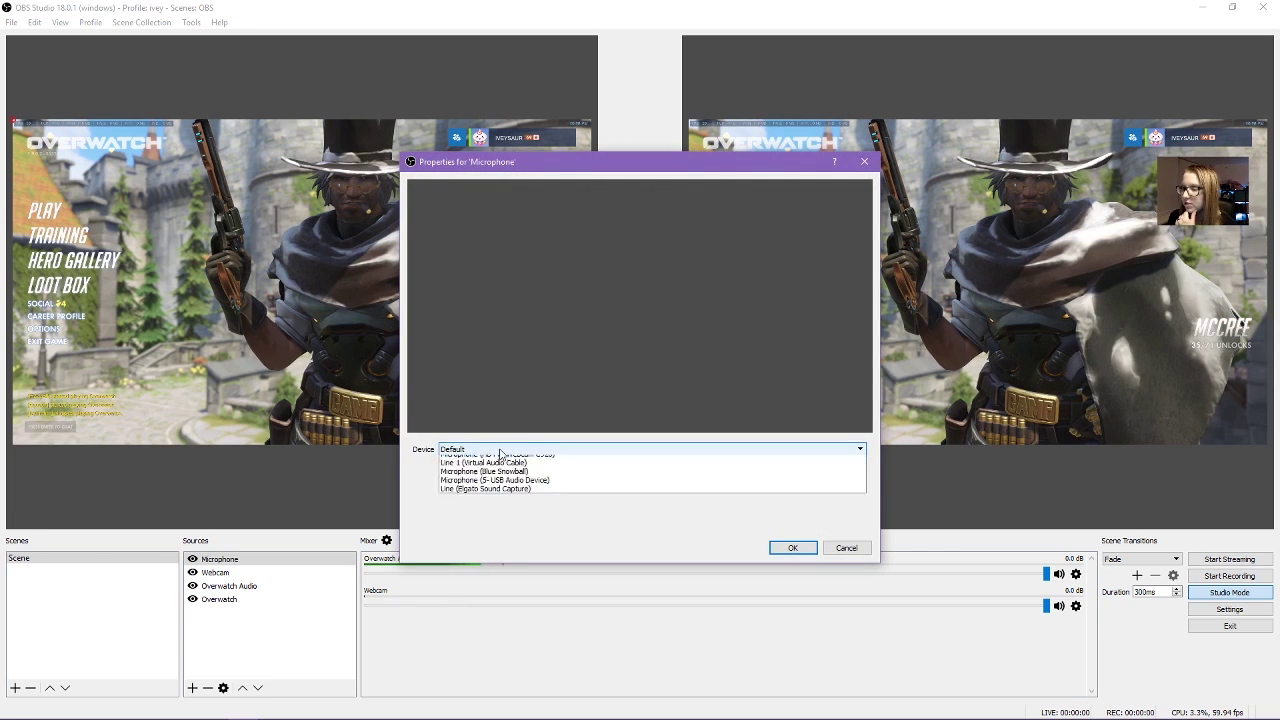
pyautogui.click(527, 470)
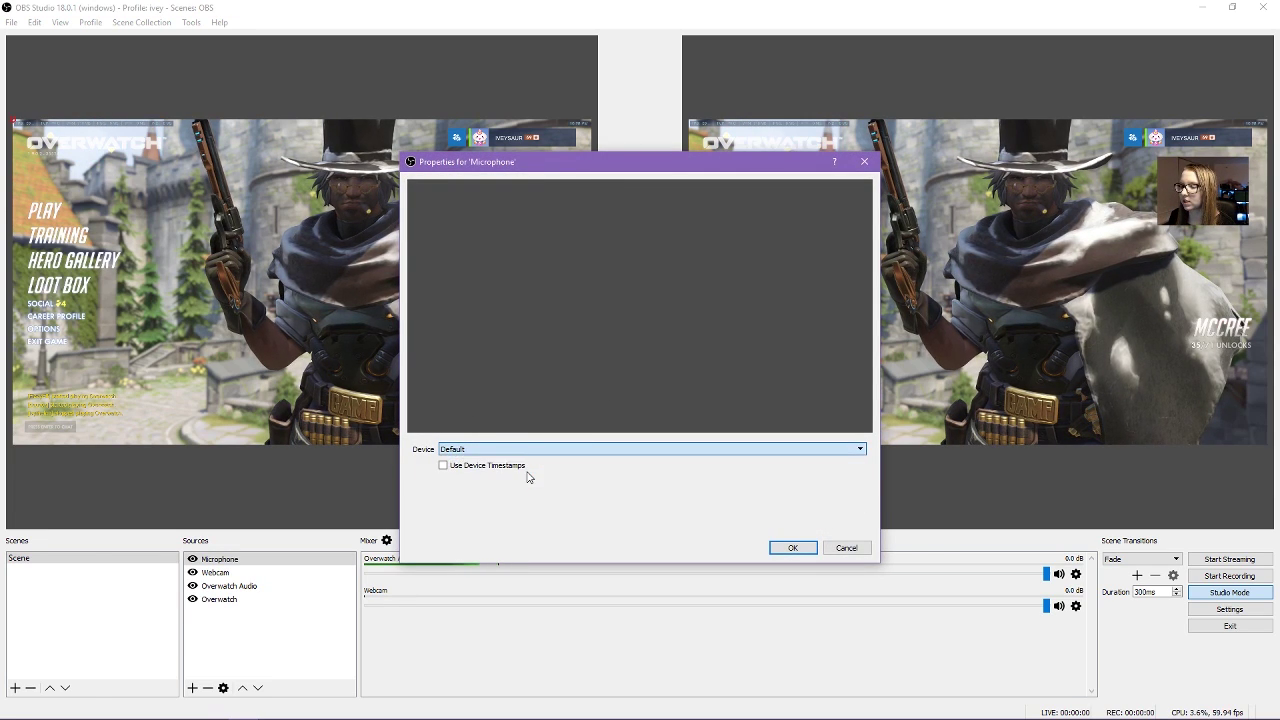
pyautogui.click(790, 547)
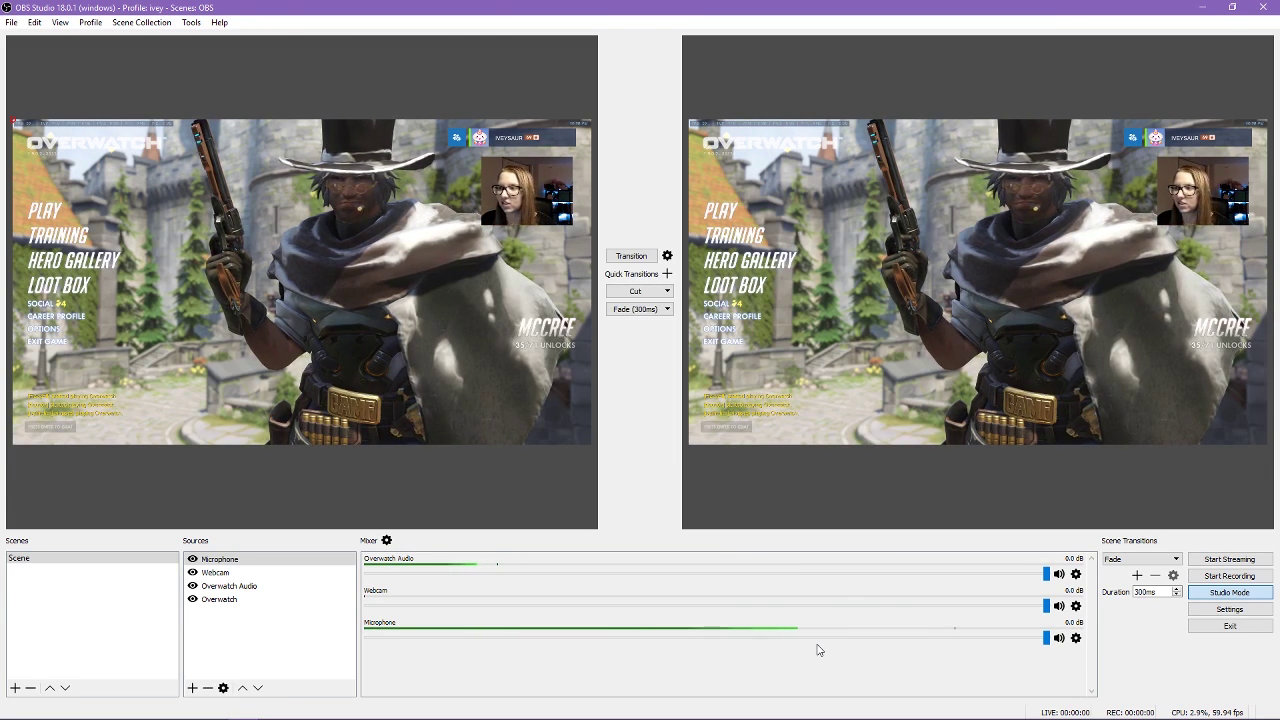
pyautogui.click(387, 541)
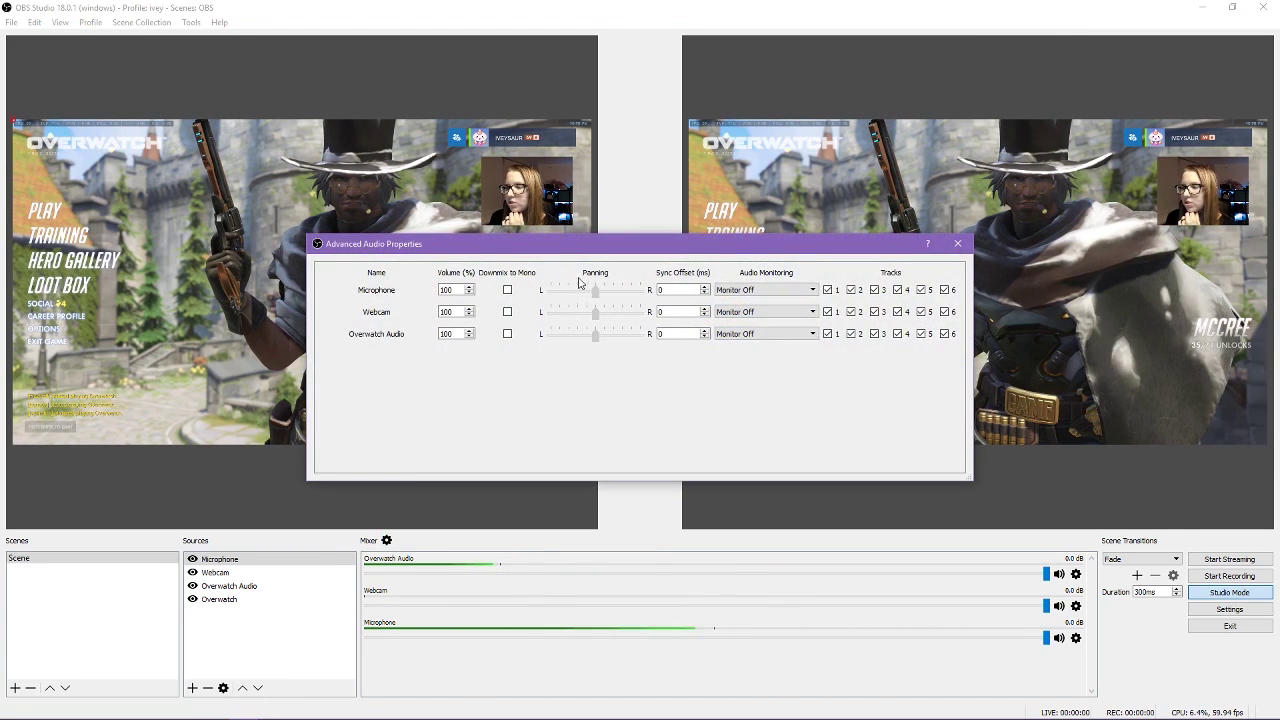
pyautogui.click(957, 243)
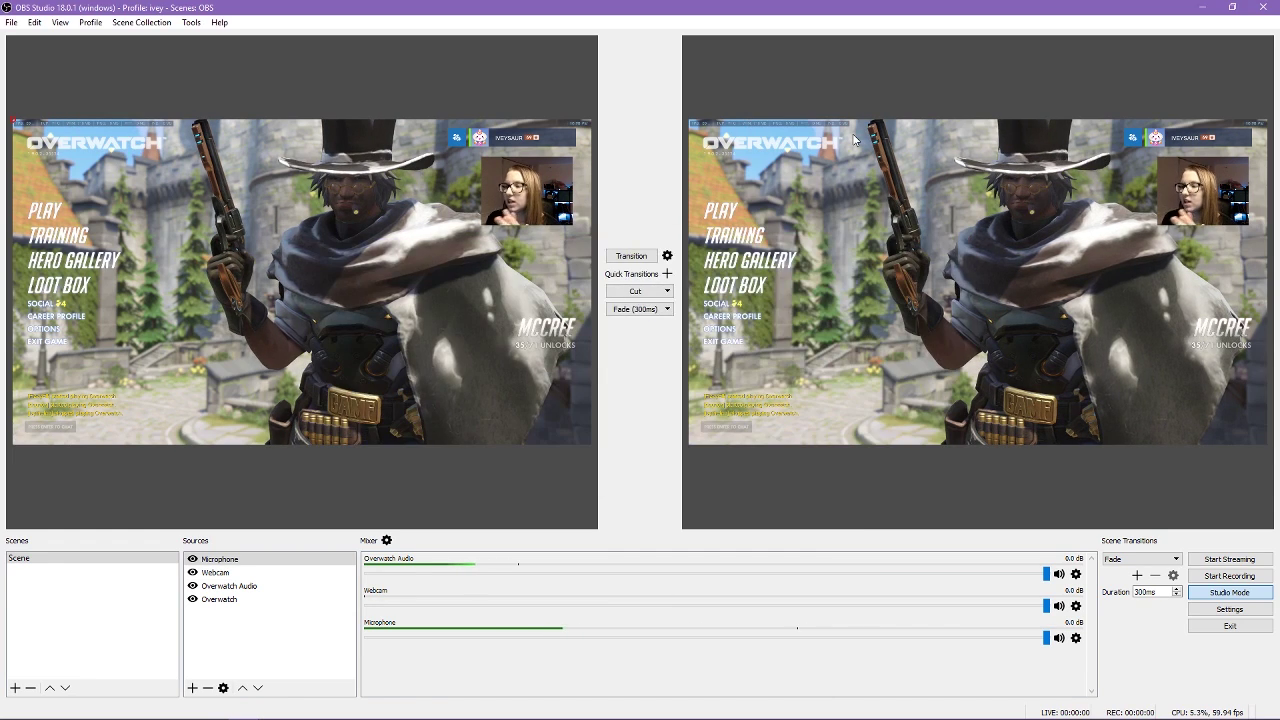